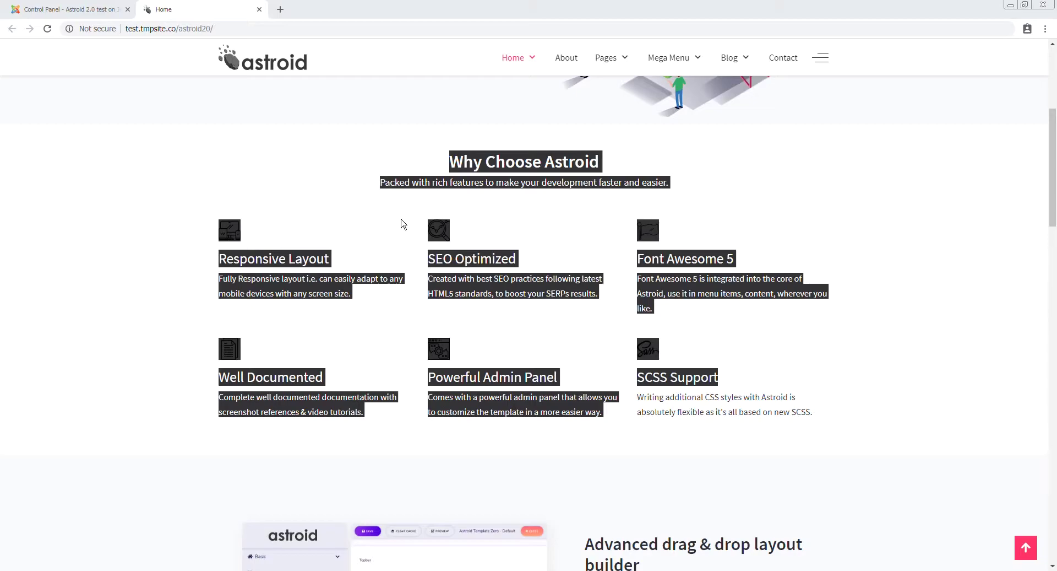
# Step: Scroll through the Astroid home page to review its layout
pyautogui.click(401, 222)
pyautogui.scroll(5, 402, 223)
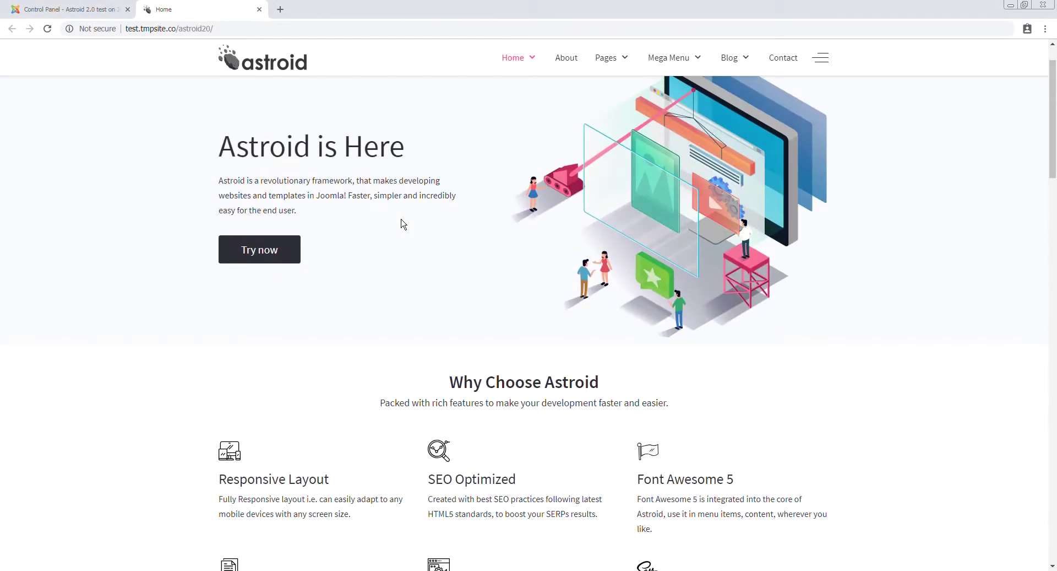
pyautogui.scroll(1, 403, 223)
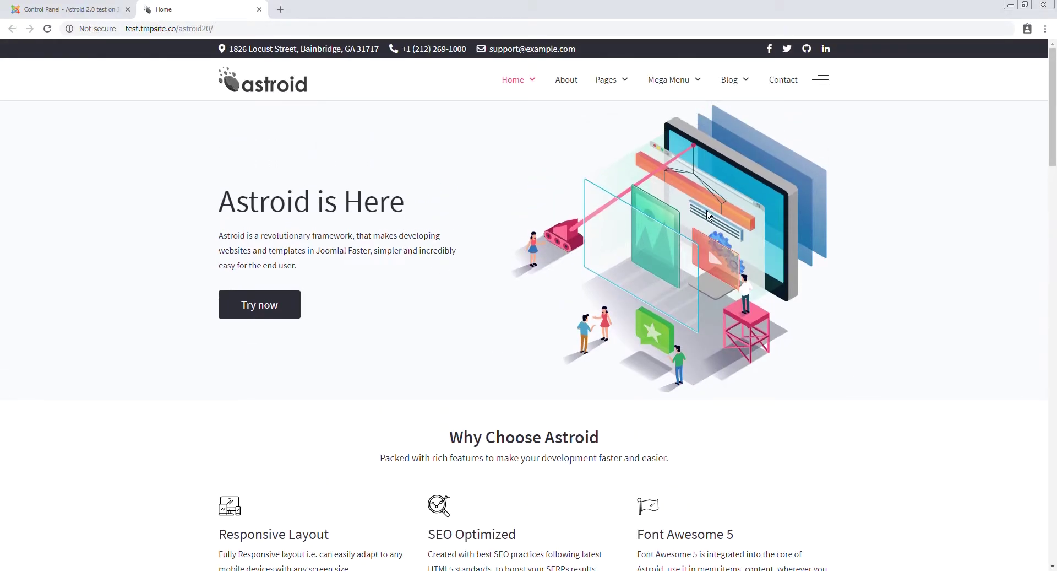
pyautogui.scroll(-1, 708, 214)
pyautogui.scroll(-2, 673, 250)
pyautogui.scroll(-4, 650, 264)
pyautogui.scroll(-2, 620, 285)
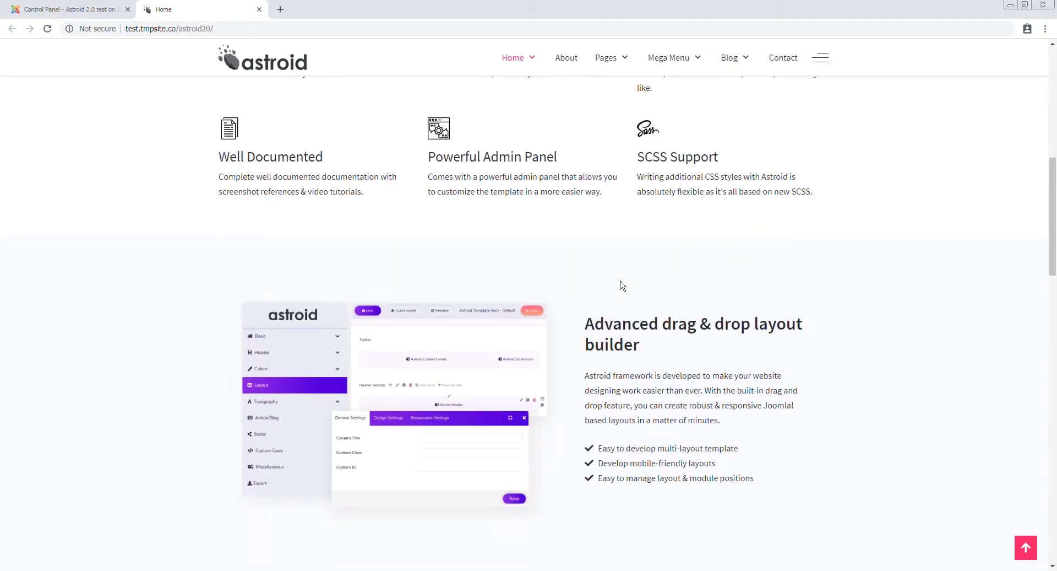
pyautogui.scroll(-3, 622, 292)
pyautogui.scroll(-3, 627, 309)
pyautogui.scroll(-2, 632, 317)
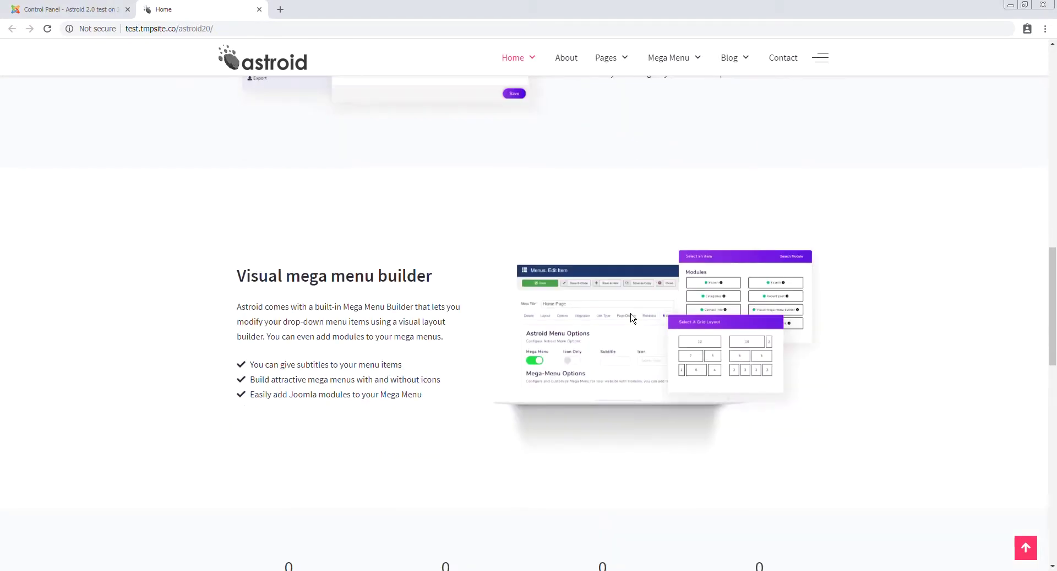
pyautogui.scroll(-5, 633, 321)
pyautogui.scroll(-1, 634, 322)
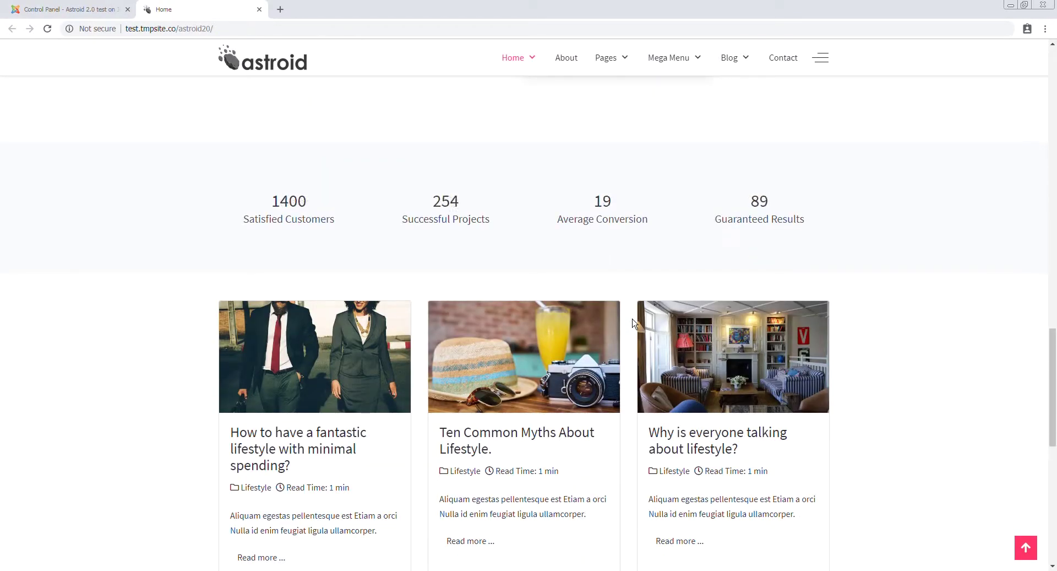
pyautogui.scroll(-1, 632, 322)
pyautogui.scroll(-2, 633, 323)
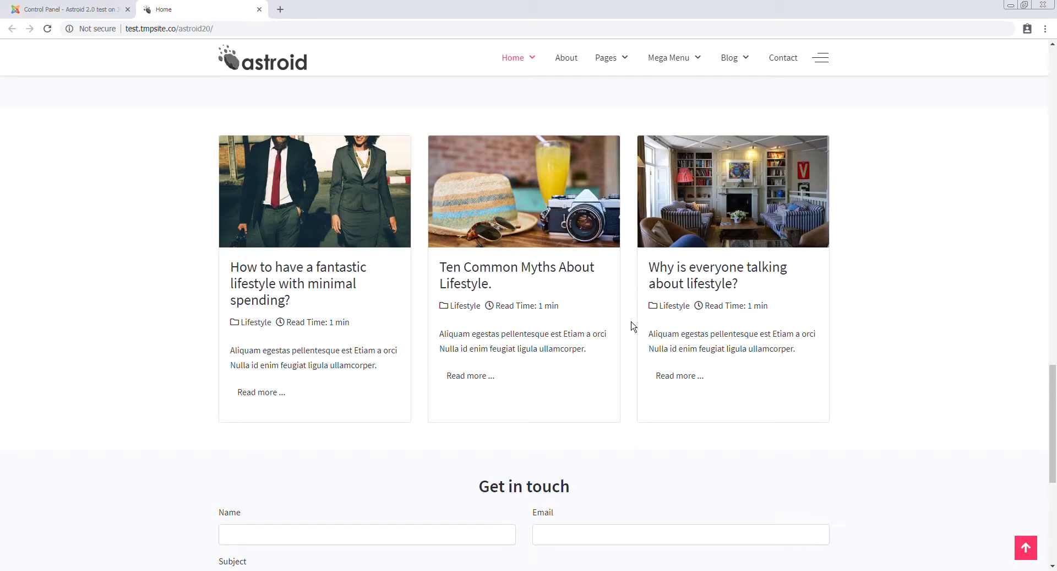
pyautogui.scroll(-1, 632, 325)
pyautogui.scroll(-1, 632, 325)
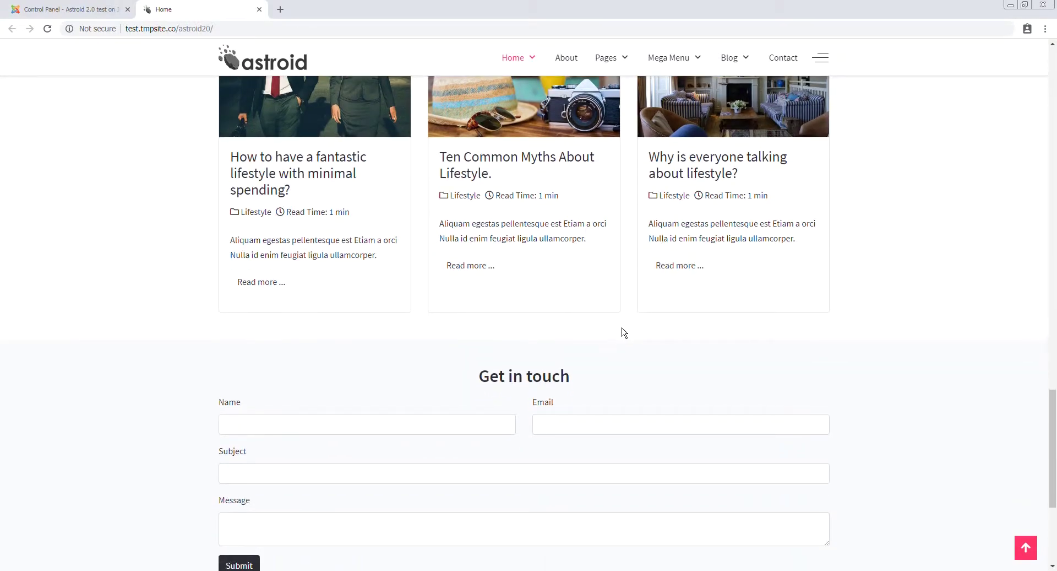
pyautogui.scroll(-2, 623, 332)
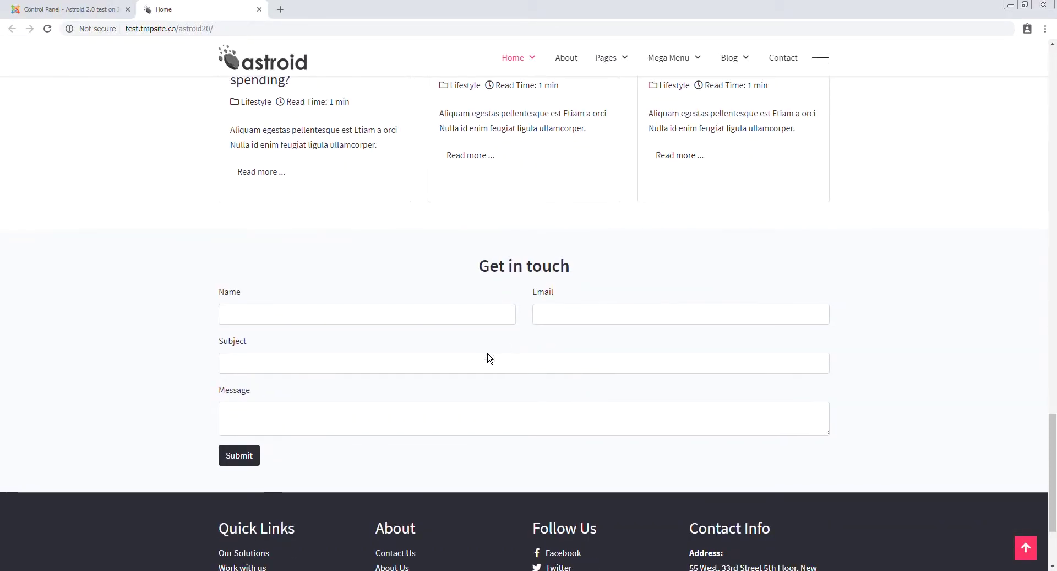
pyautogui.scroll(1, 490, 355)
pyautogui.scroll(2, 490, 357)
pyautogui.scroll(-2, 490, 357)
pyautogui.scroll(-2, 492, 356)
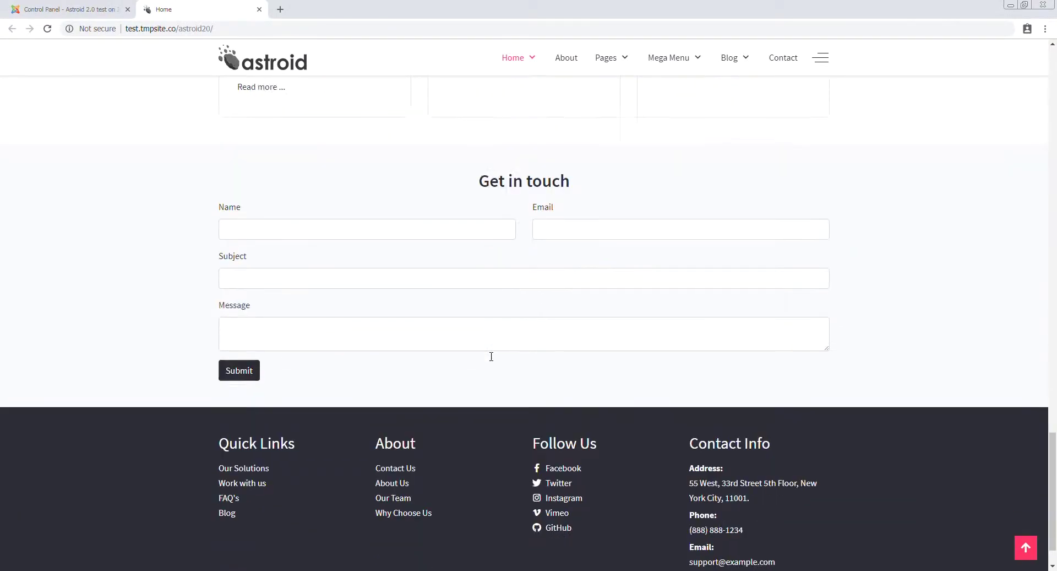
pyautogui.scroll(-1, 491, 356)
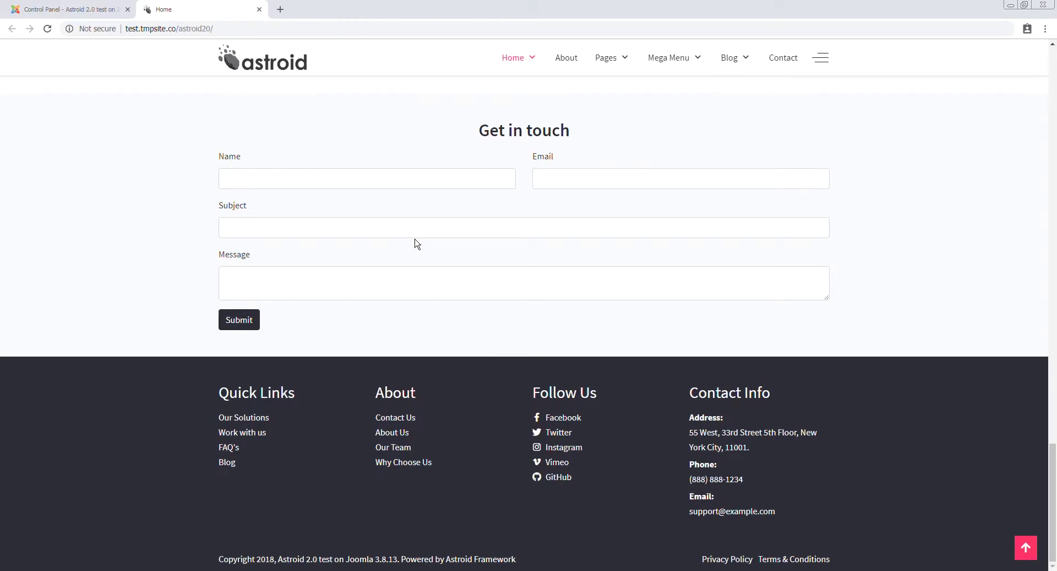
# Step: Reload the home page with ?tp=1 appended to show template position outlines
pyautogui.click(271, 27)
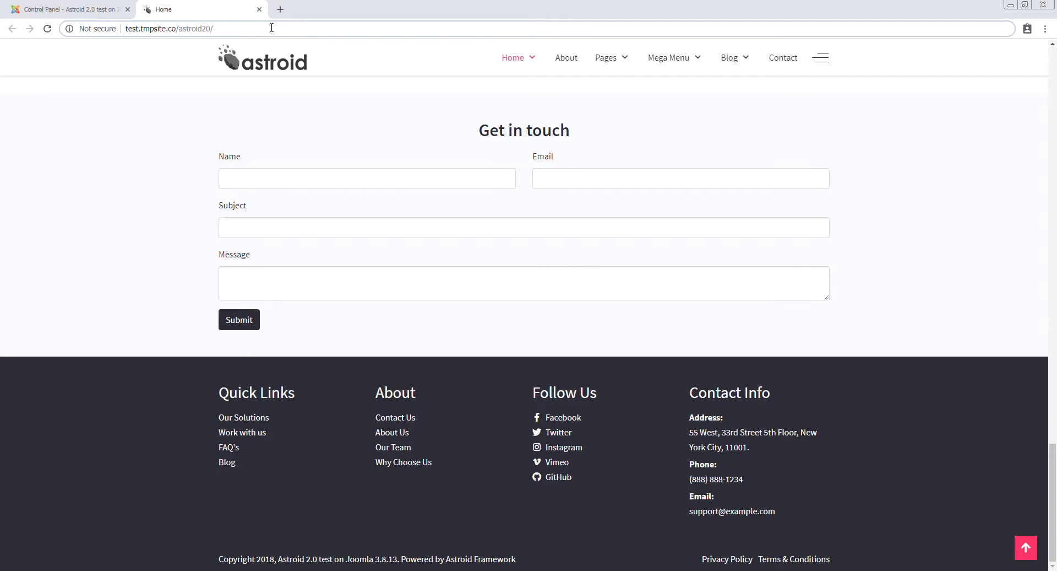
pyautogui.write('?tp=')
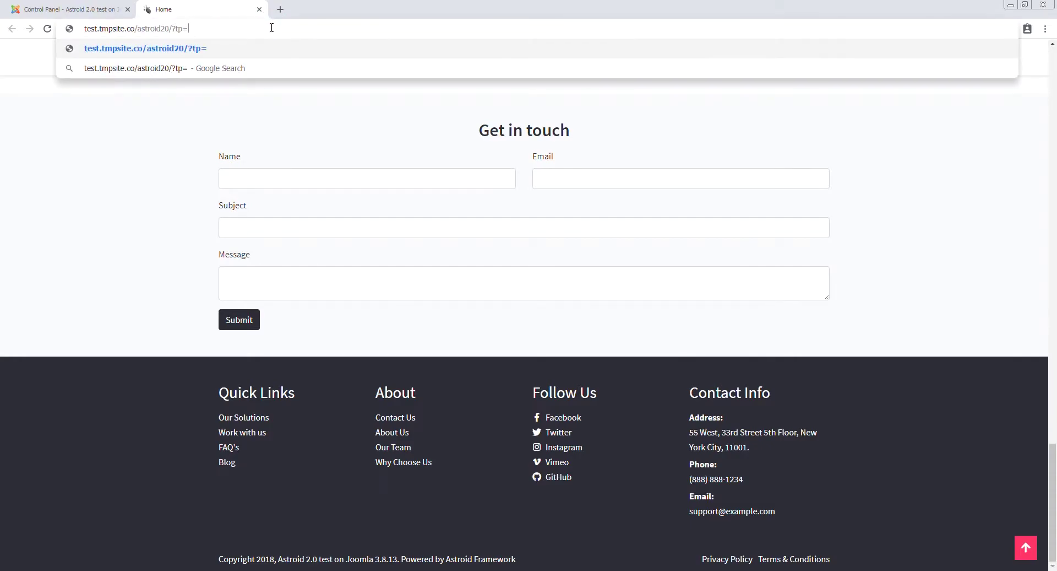
pyautogui.write('1')
pyautogui.press('Return')
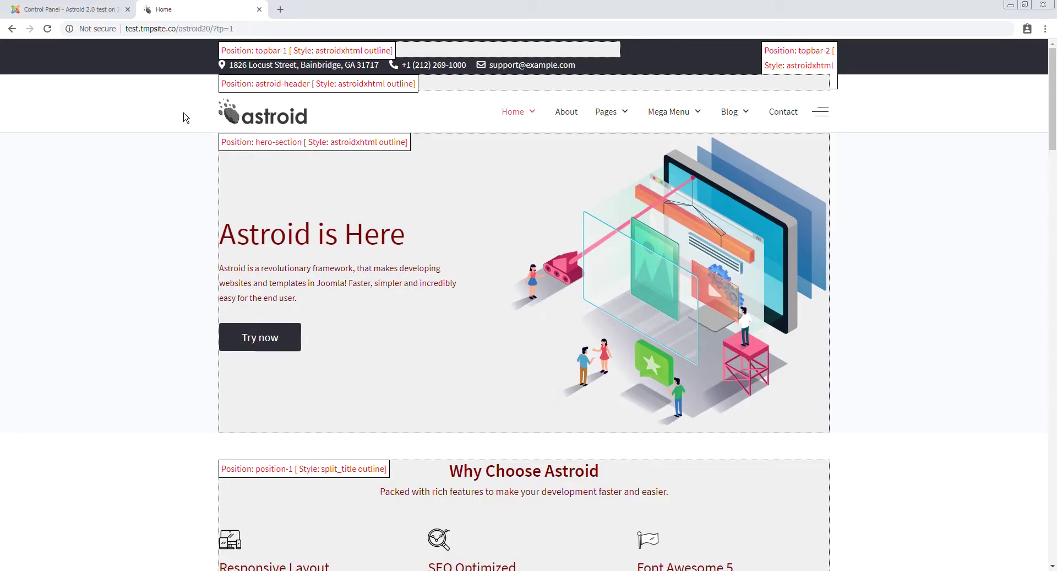
# Step: In Templates Options, toggle Preview Module Positions off and back on, then cancel without saving
pyautogui.click(101, 6)
pyautogui.moveTo(301, 48)
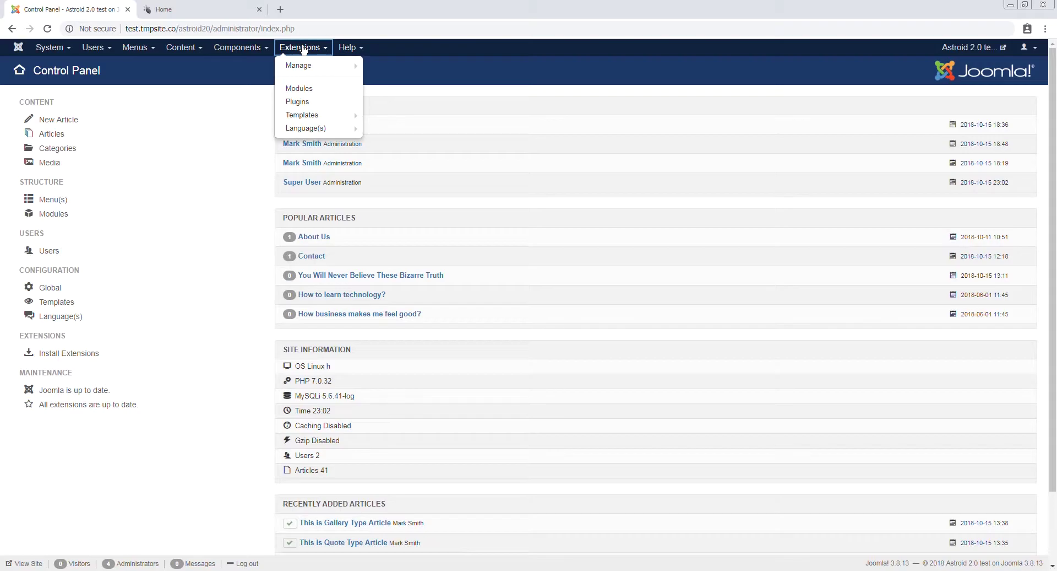
pyautogui.click(430, 115)
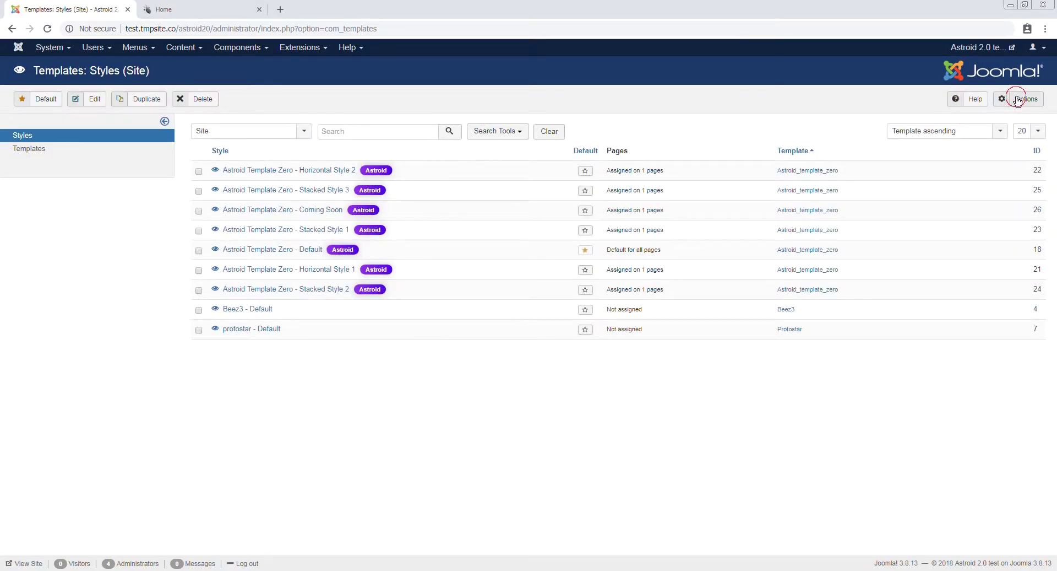
pyautogui.click(1019, 99)
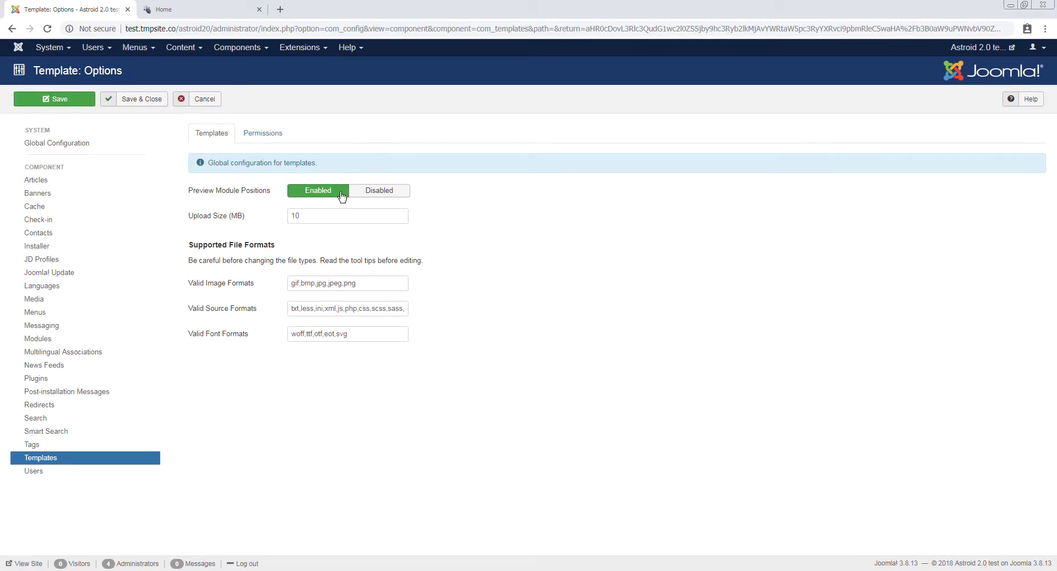
pyautogui.click(374, 191)
pyautogui.click(319, 192)
pyautogui.click(205, 99)
pyautogui.click(210, 9)
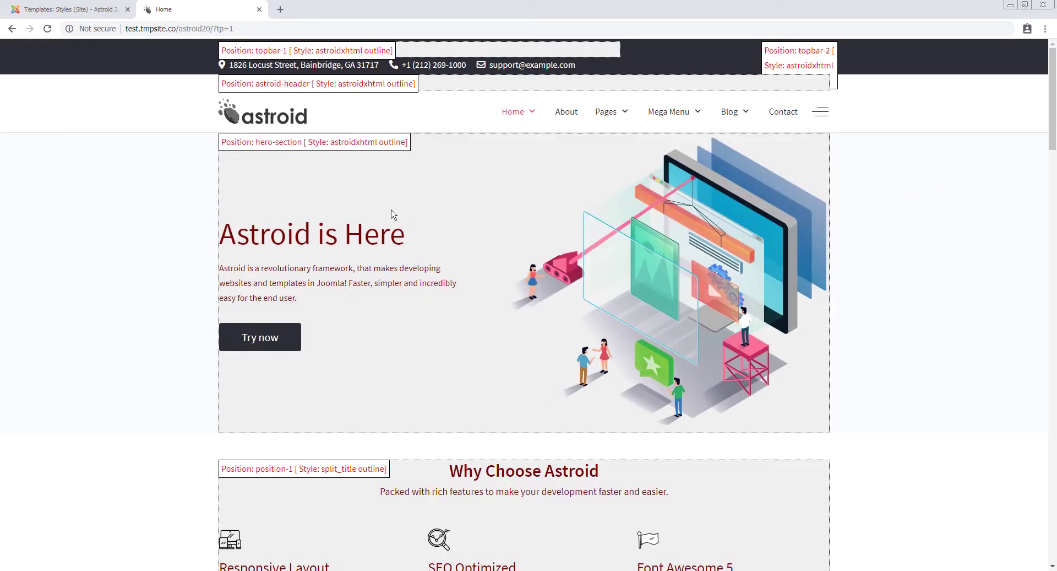
pyautogui.scroll(-3, 417, 218)
pyautogui.scroll(3, 417, 218)
pyautogui.moveTo(256, 51); pyautogui.dragTo(288, 52)
pyautogui.moveTo(262, 82); pyautogui.dragTo(297, 83)
pyautogui.moveTo(261, 142); pyautogui.dragTo(296, 141)
pyautogui.moveTo(801, 51); pyautogui.dragTo(825, 50)
pyautogui.scroll(-4, 605, 289)
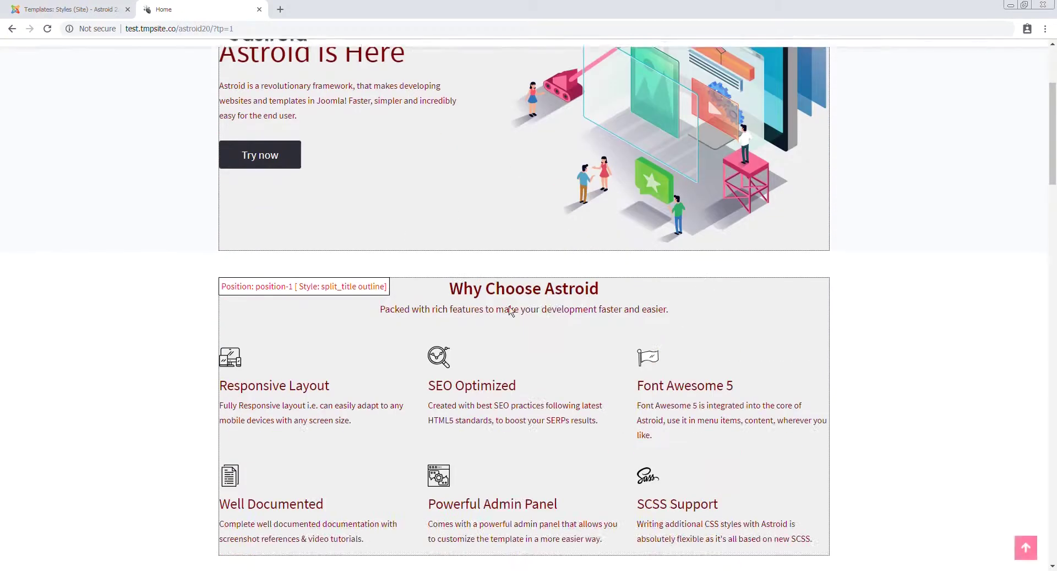
pyautogui.scroll(-5, 319, 251)
pyautogui.scroll(-3, 347, 240)
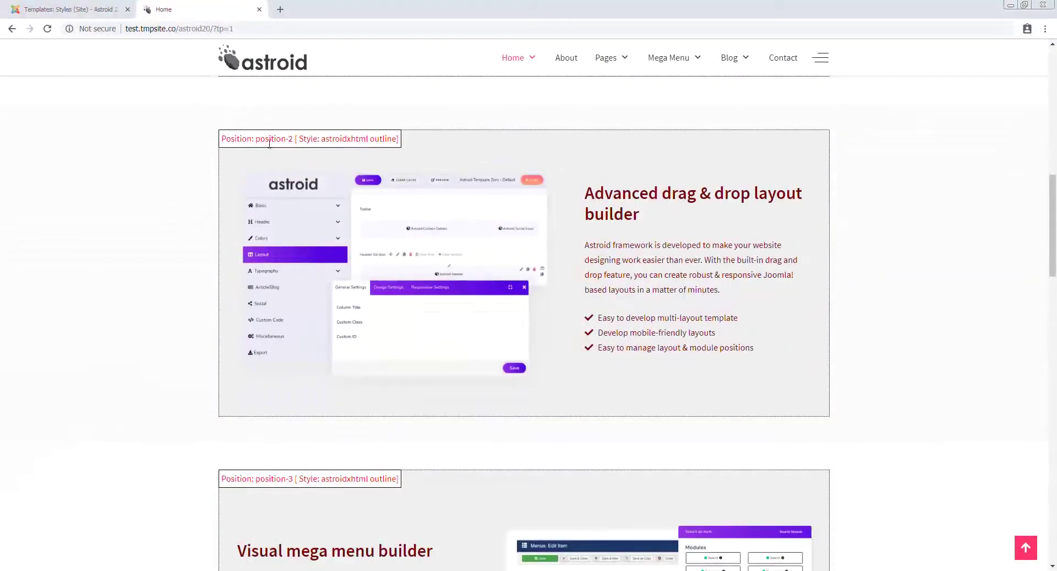
# Step: Filter the site modules list to position-1
pyautogui.click(63, 9)
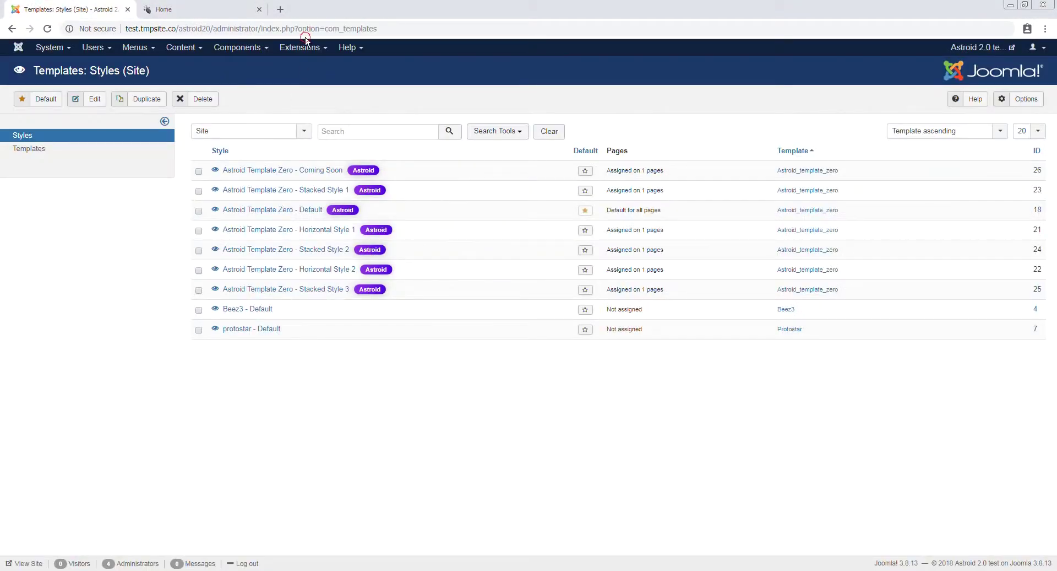
pyautogui.click(304, 48)
pyautogui.click(166, 9)
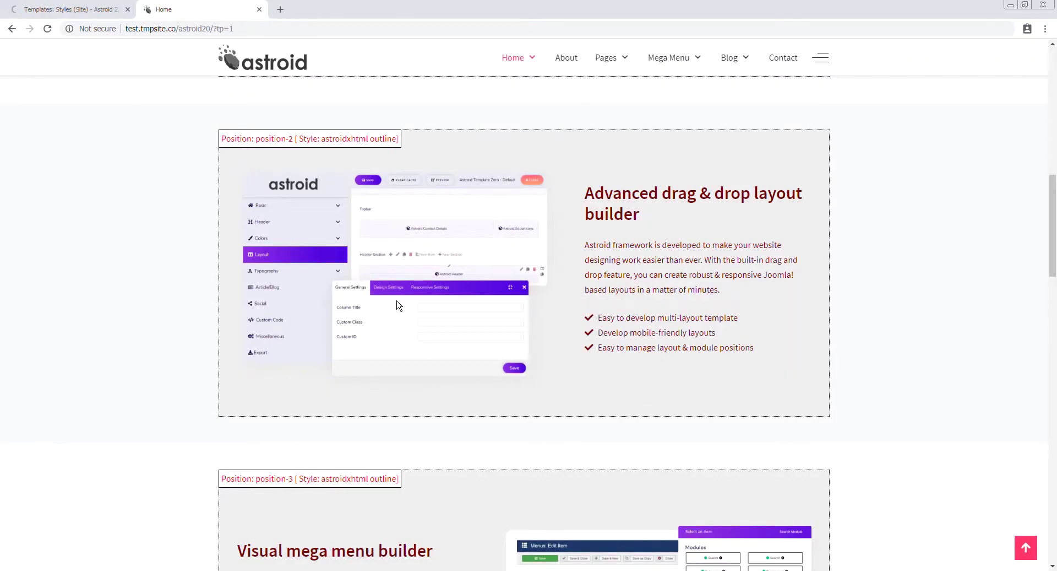
pyautogui.scroll(5, 276, 177)
pyautogui.scroll(1, 281, 185)
pyautogui.scroll(2, 265, 165)
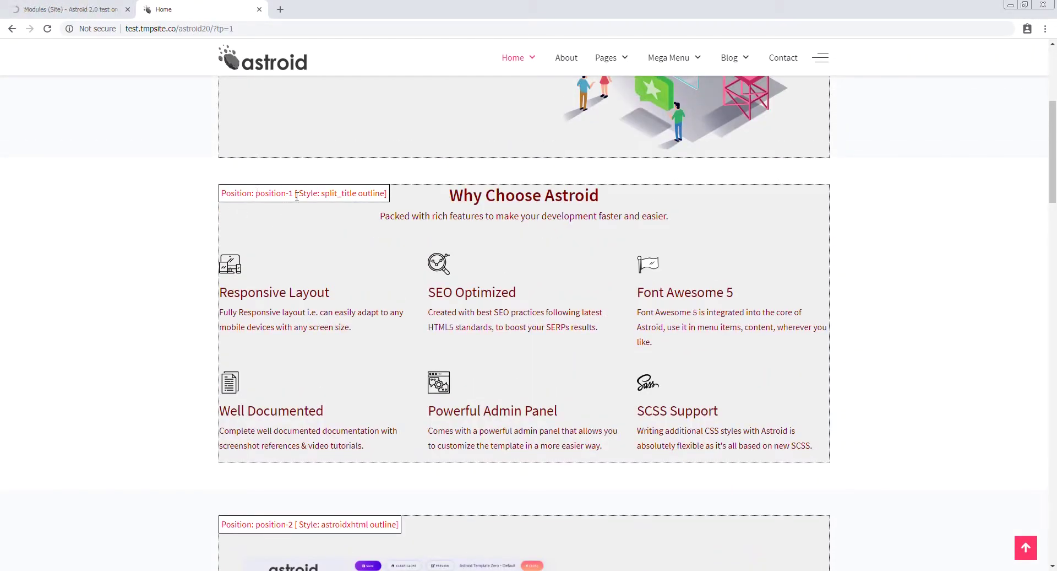
pyautogui.scroll(-4, 325, 270)
pyautogui.click(66, 9)
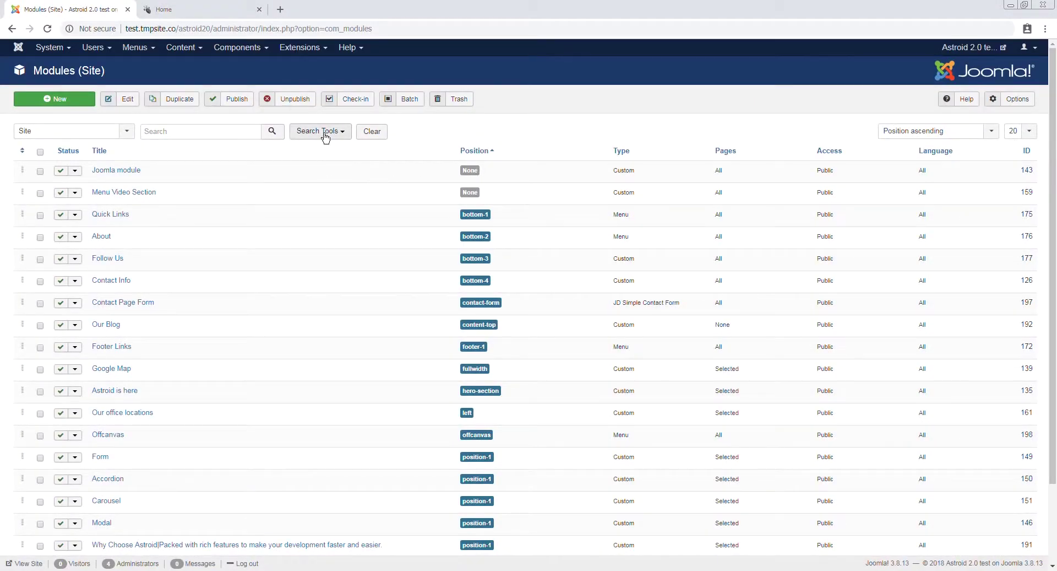
pyautogui.click(216, 158)
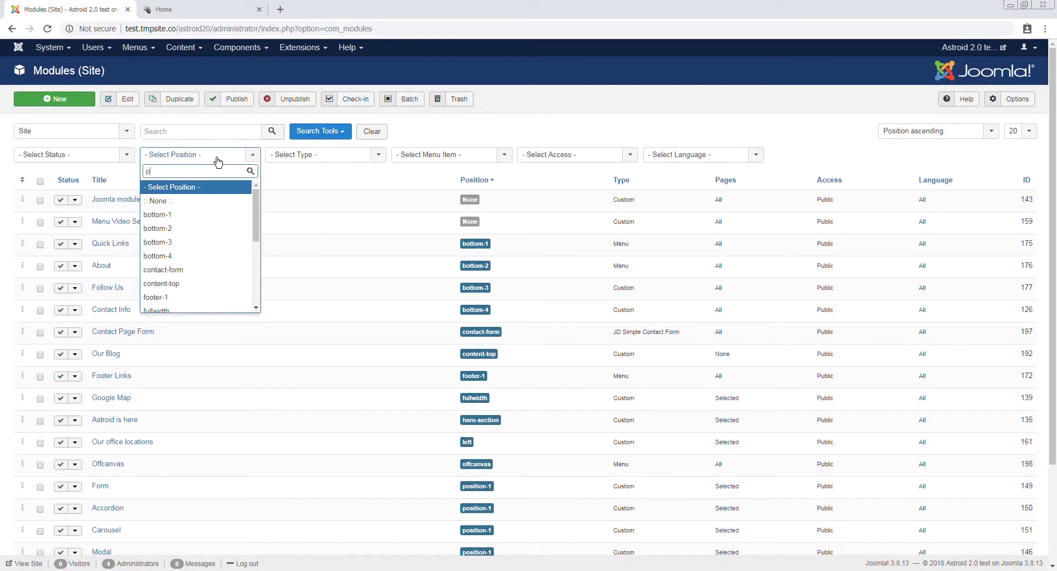
pyautogui.write('osit')
pyautogui.press('Down')
pyautogui.press('Return')
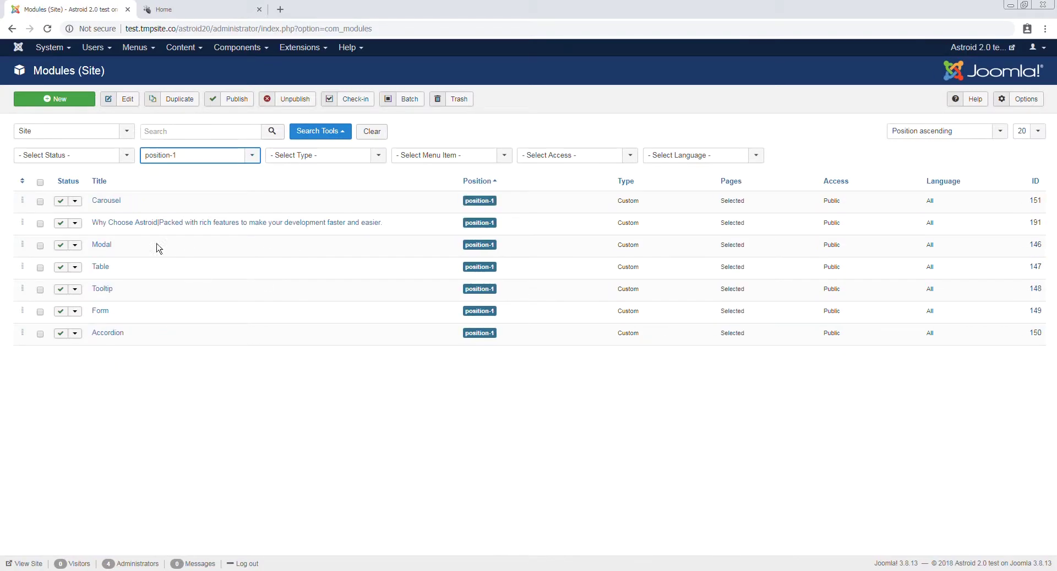
# Step: Compare the outlined site with the list and open the Why Choose Astroid module
pyautogui.click(215, 6)
pyautogui.scroll(3, 377, 302)
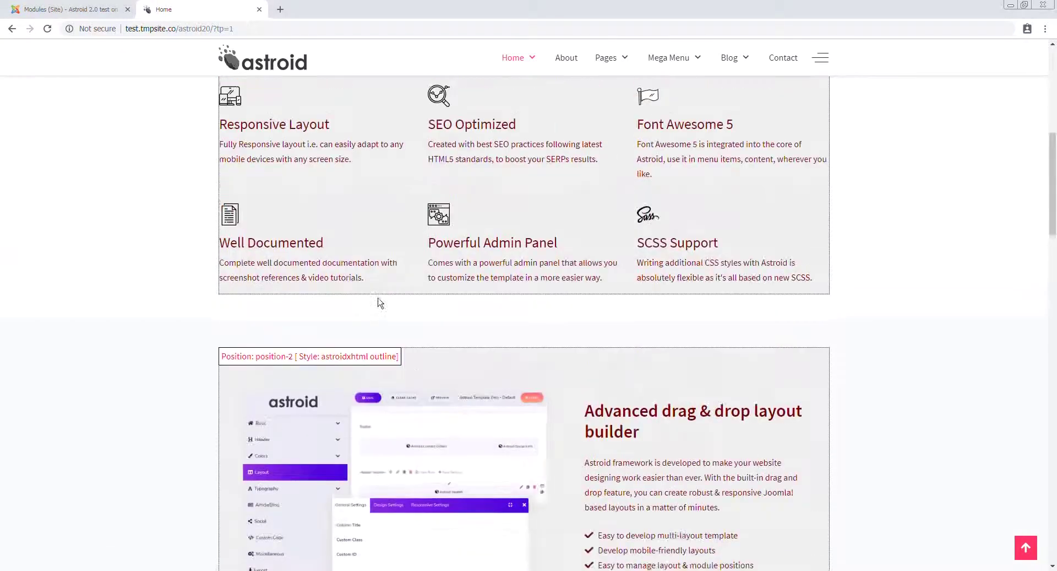
pyautogui.scroll(3, 531, 351)
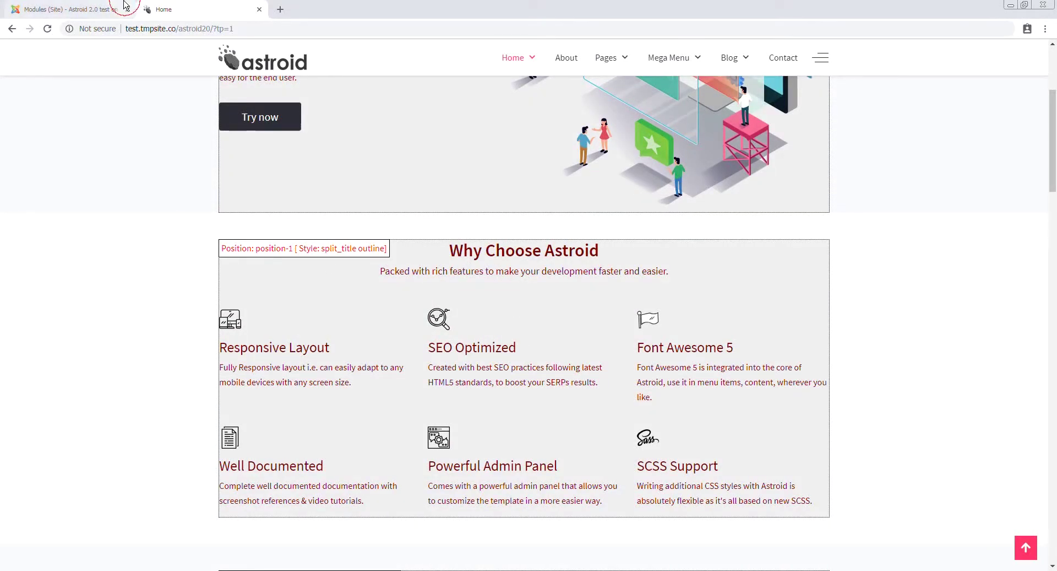
pyautogui.click(105, 10)
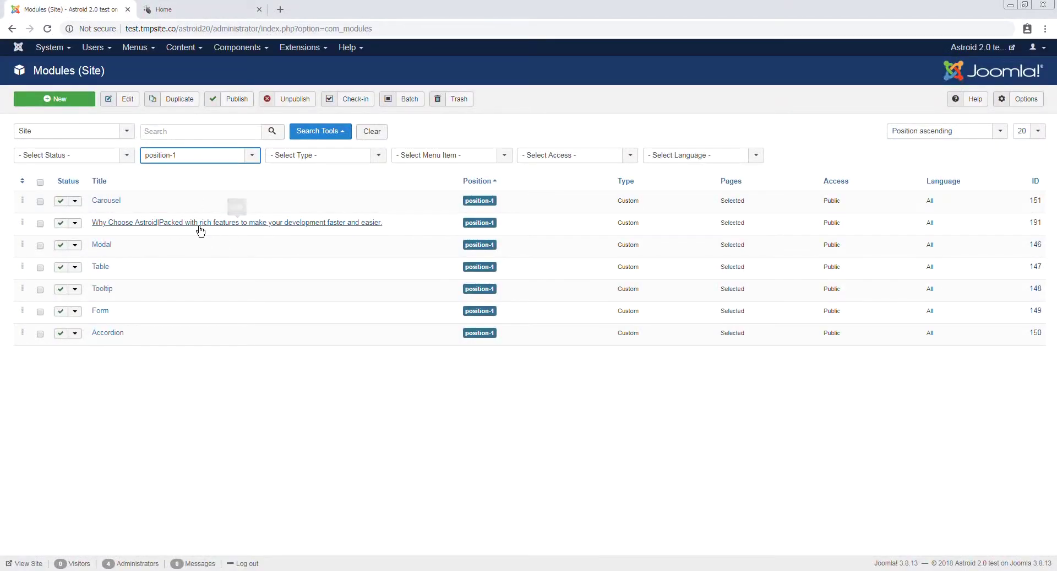
pyautogui.click(268, 226)
pyautogui.click(184, 7)
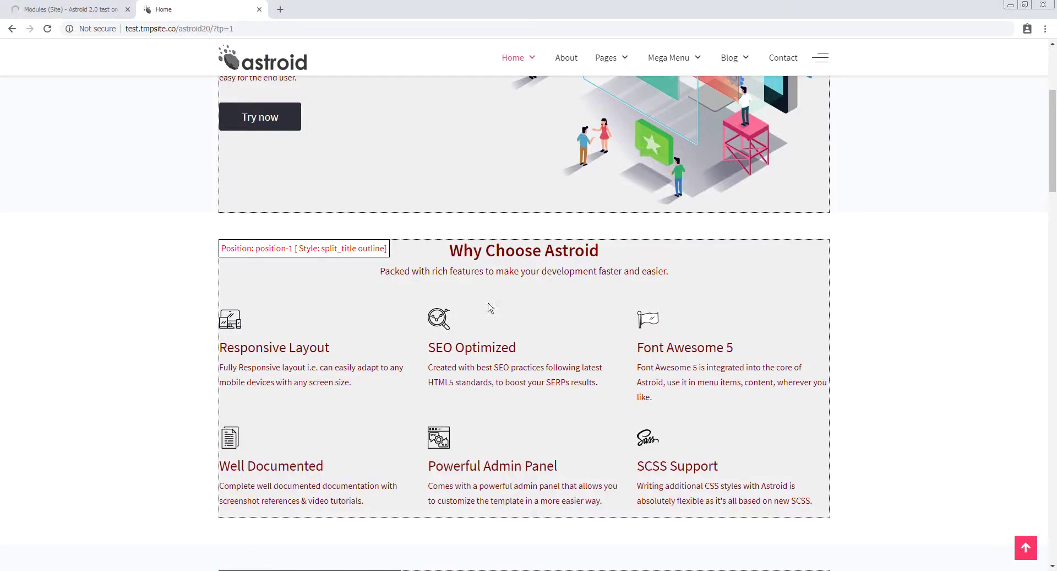
pyautogui.click(48, 8)
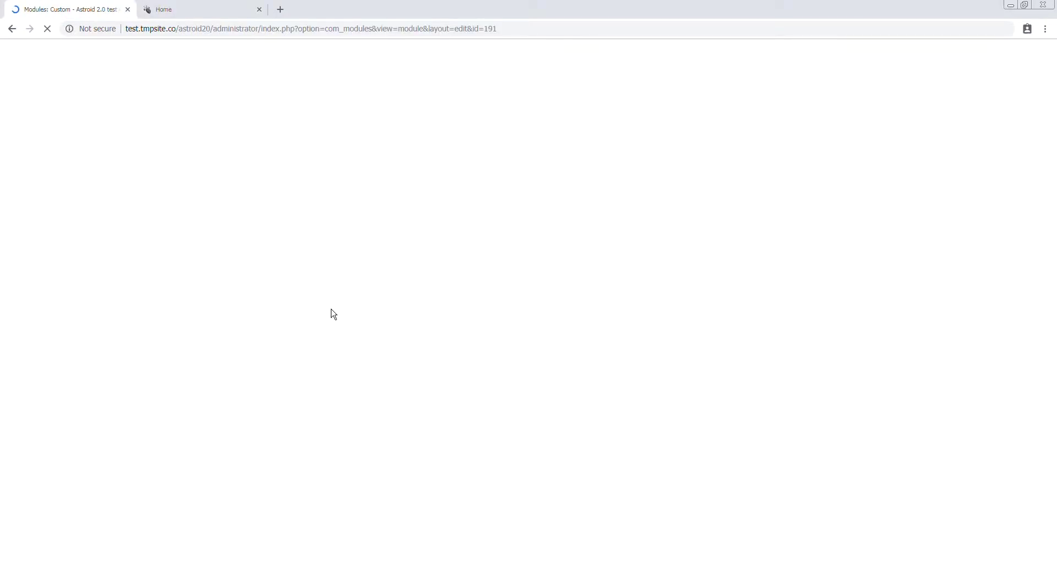
pyautogui.click(184, 7)
pyautogui.click(93, 7)
# Step: Check the module's Menu Assignment, then compare its content with the front-end home page
pyautogui.click(68, 159)
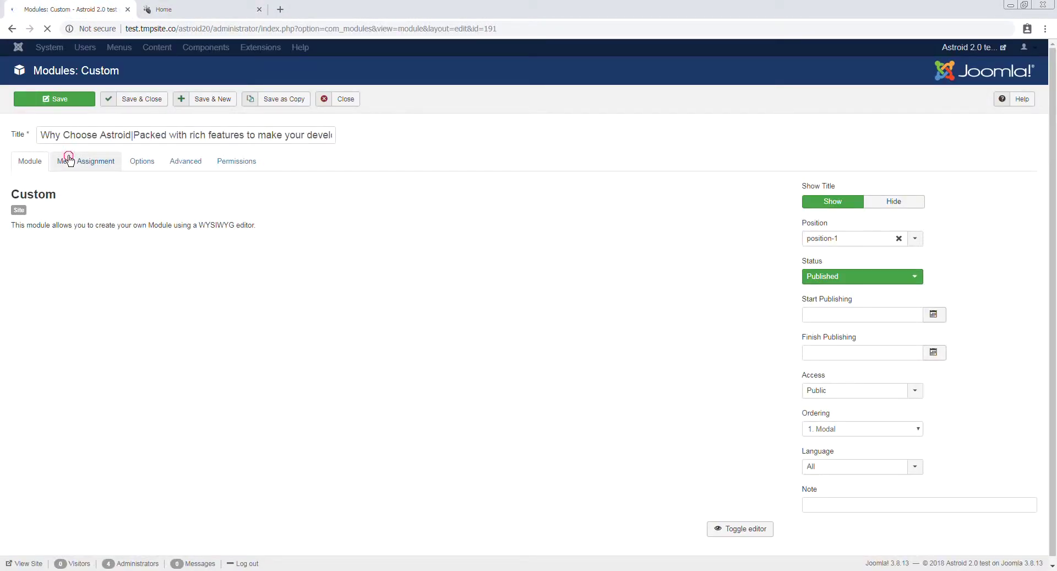
pyautogui.click(41, 161)
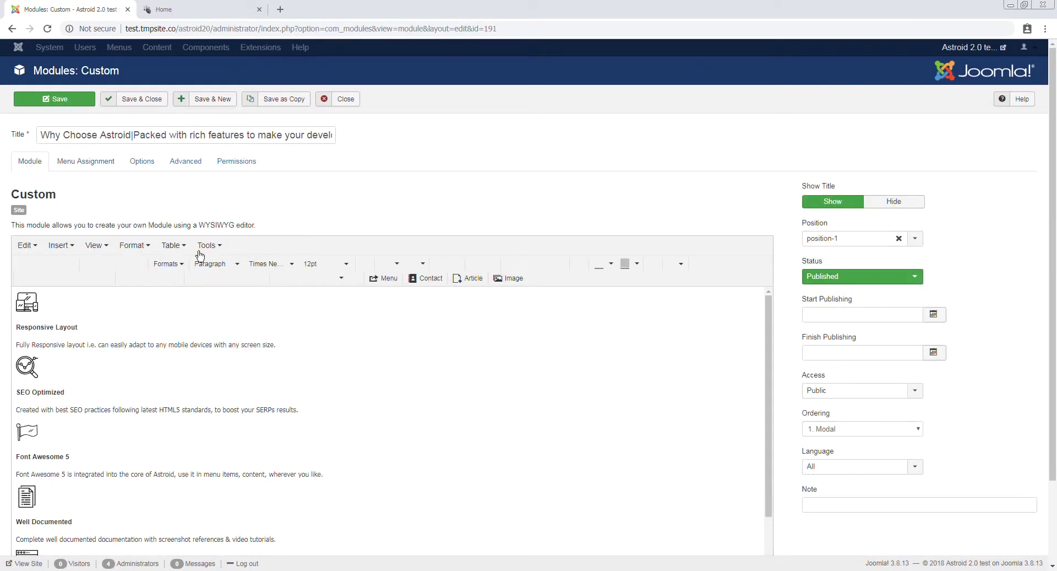
pyautogui.scroll(-3, 182, 328)
pyautogui.scroll(-2, 138, 332)
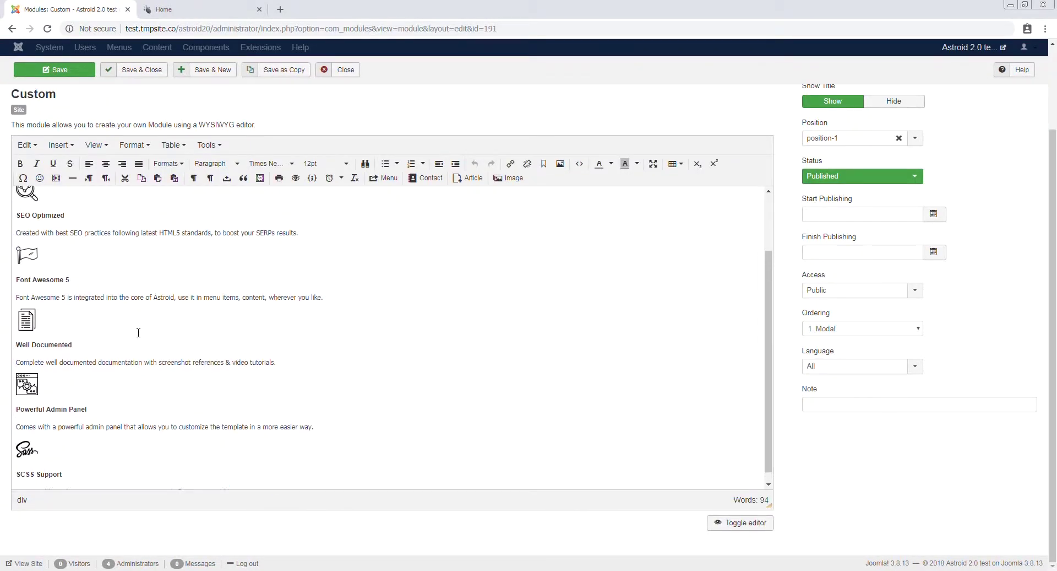
pyautogui.scroll(2, 138, 332)
pyautogui.click(185, 7)
pyautogui.moveTo(778, 499); pyautogui.dragTo(652, 386)
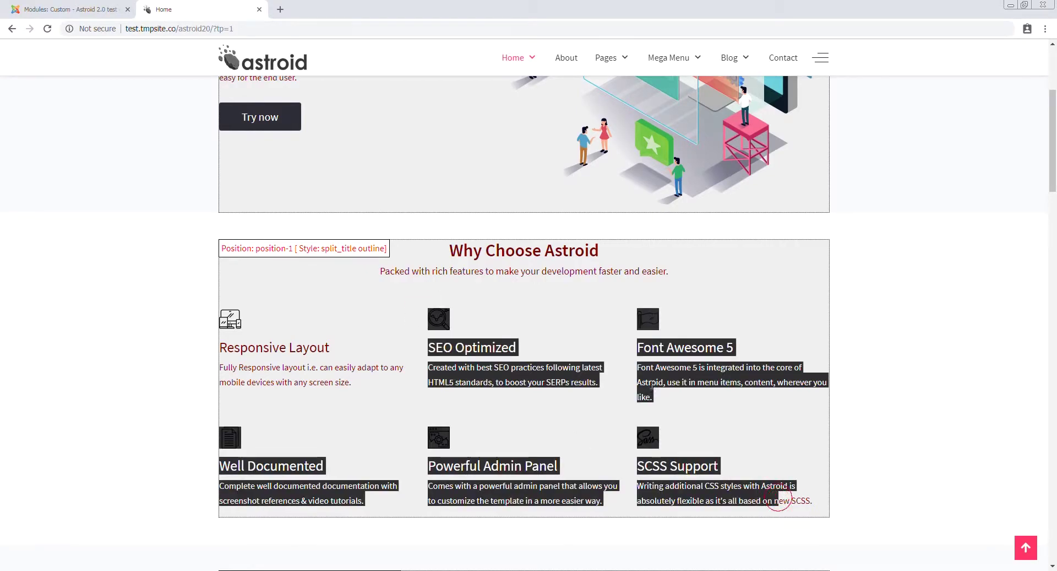
pyautogui.click(71, 9)
pyautogui.scroll(-2, 177, 424)
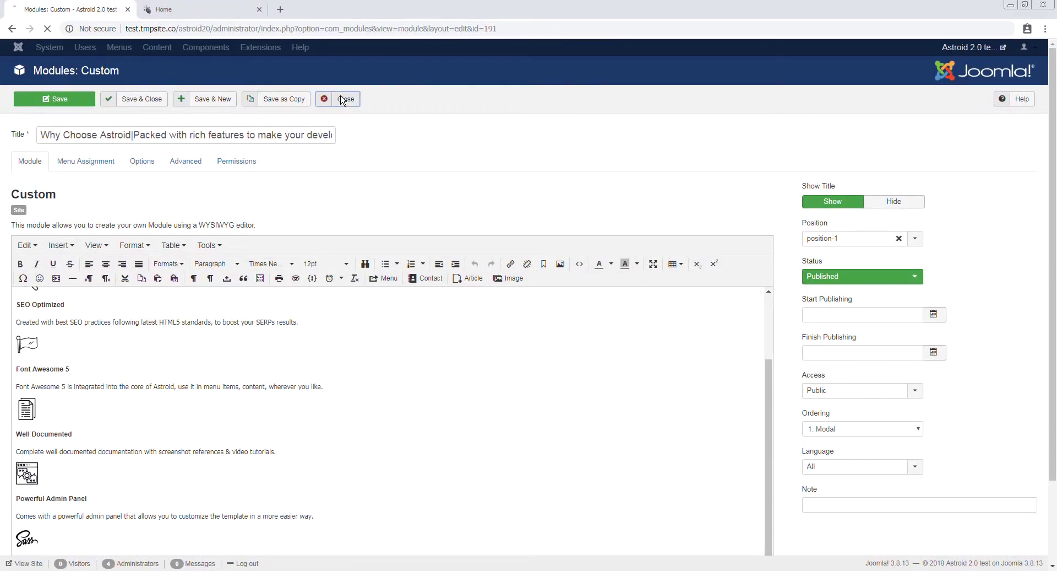
# Step: Highlight the ?tp=1 parameter in the Home tab's address
pyautogui.click(185, 6)
pyautogui.scroll(3, 441, 265)
pyautogui.scroll(2, 443, 275)
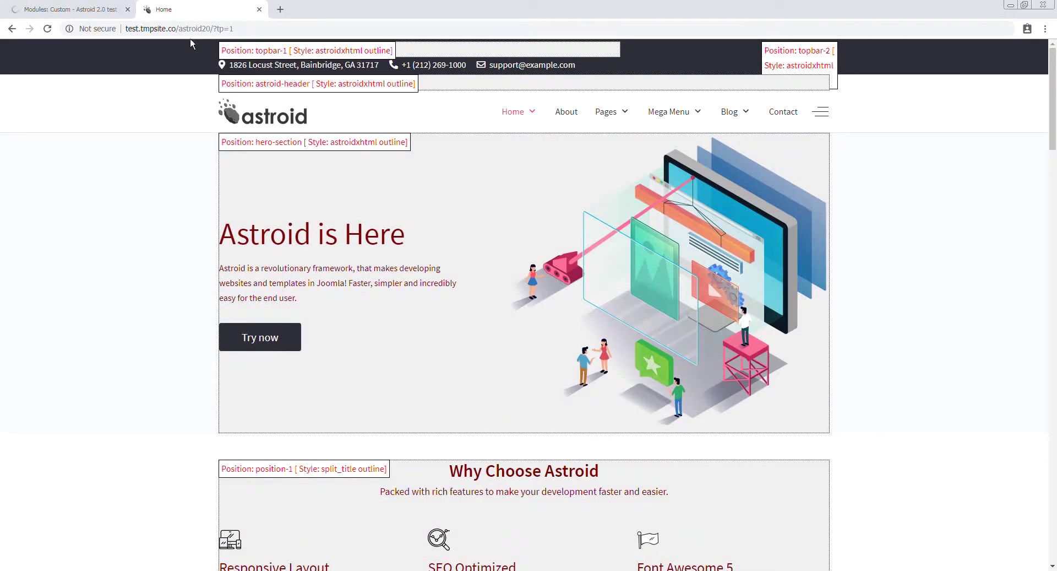
pyautogui.moveTo(214, 28); pyautogui.dragTo(233, 28)
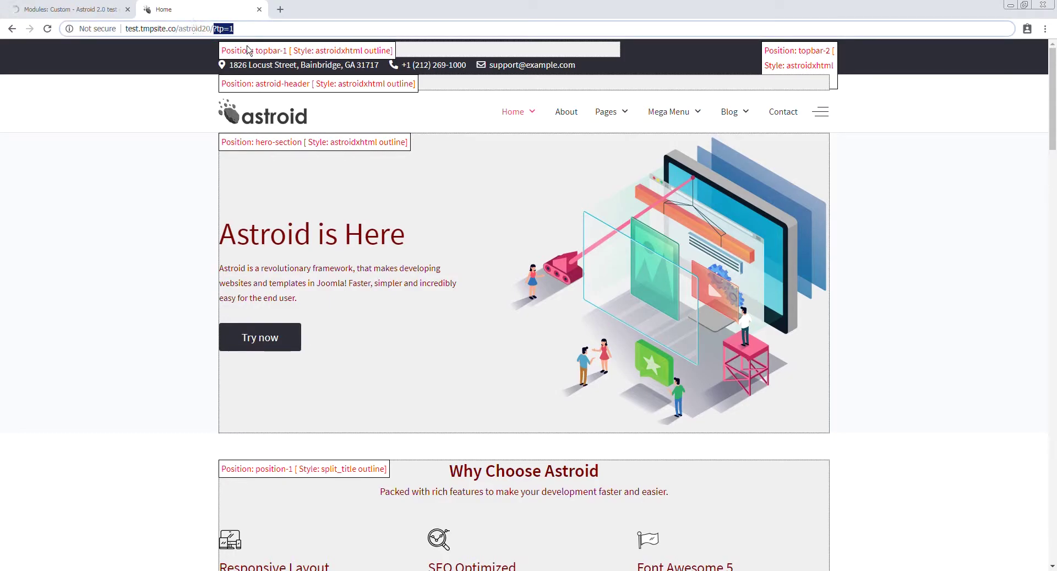
# Step: Open the site template styles list under Extensions > Templates
pyautogui.hotkey('ctrl', 'pageup')
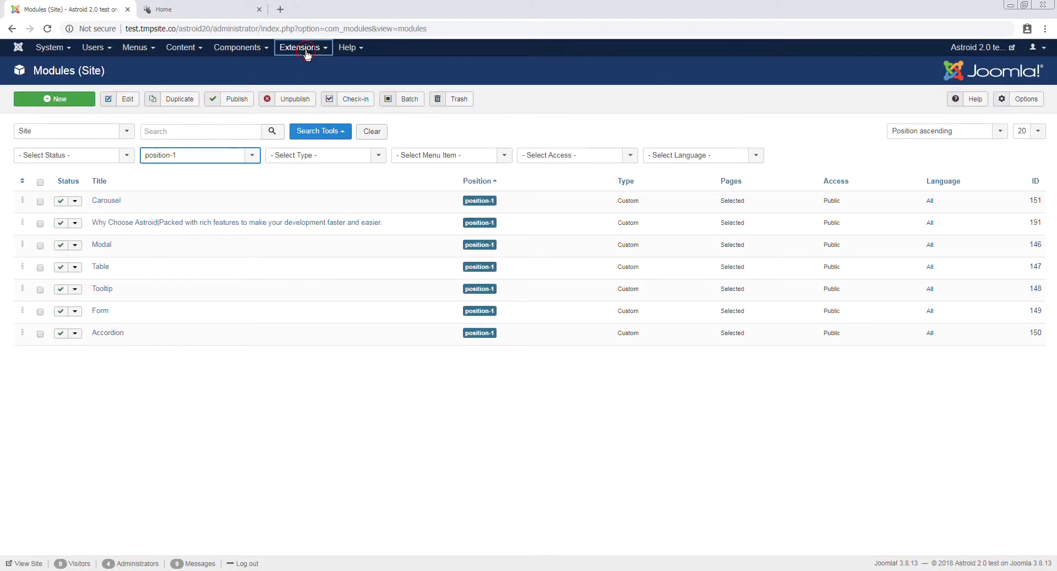
pyautogui.click(306, 53)
pyautogui.click(310, 115)
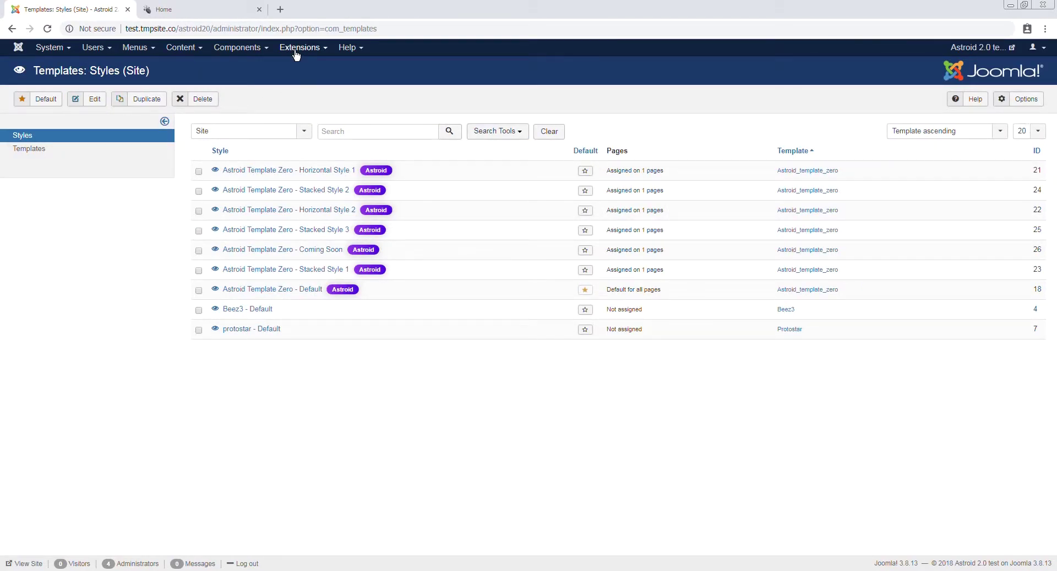
# Step: Scroll the outlined home page positions down to the footer and back, then return to the template styles list
pyautogui.click(177, 9)
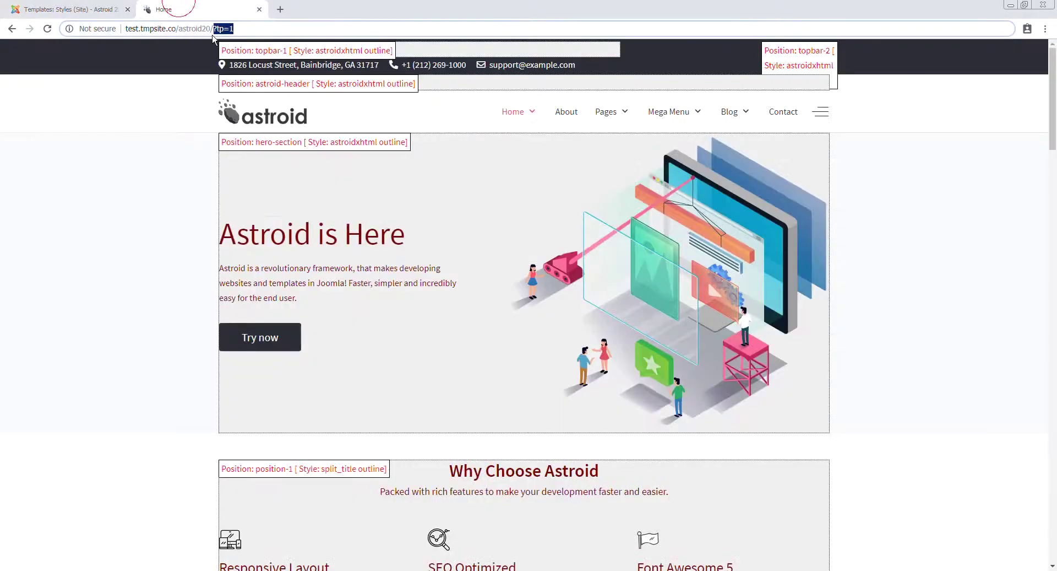
pyautogui.scroll(-3, 413, 413)
pyautogui.scroll(-10, 413, 416)
pyautogui.scroll(-5, 413, 415)
pyautogui.scroll(-4, 414, 413)
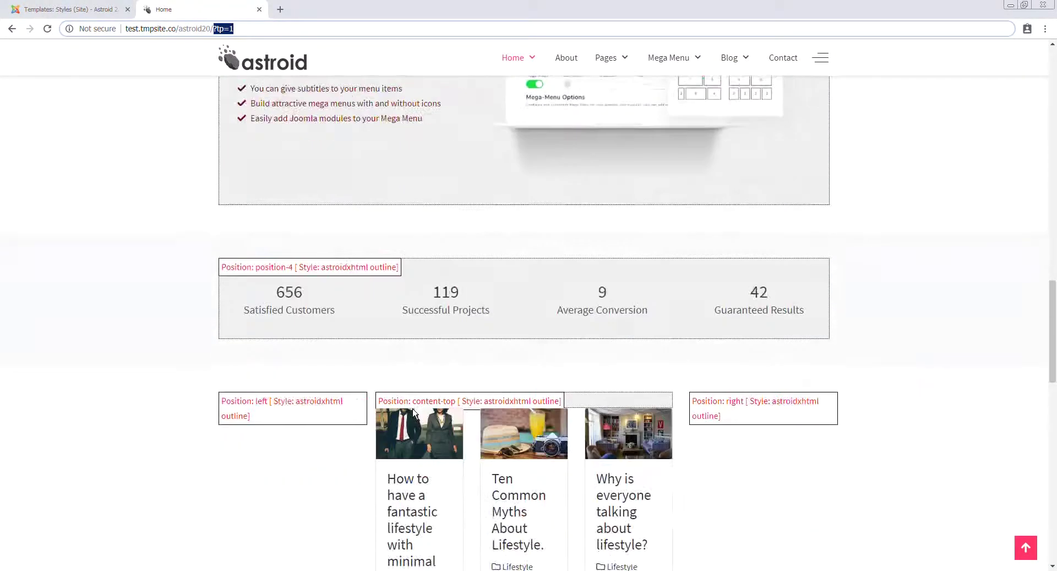
pyautogui.scroll(-5, 414, 413)
pyautogui.scroll(-2, 415, 413)
pyautogui.scroll(-7, 415, 413)
pyautogui.scroll(-3, 415, 413)
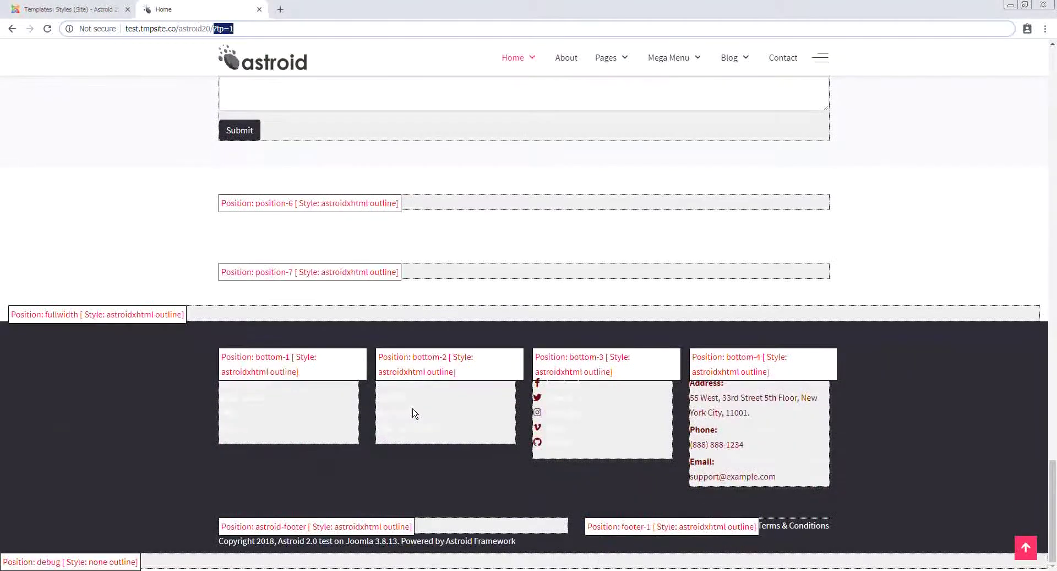
pyautogui.scroll(2, 419, 385)
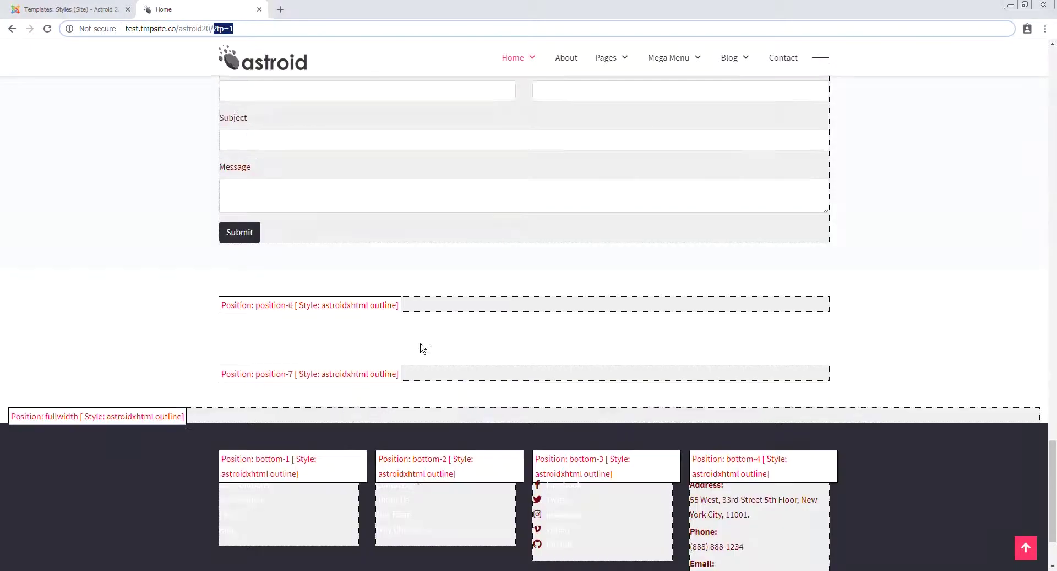
pyautogui.scroll(4, 435, 309)
pyautogui.scroll(5, 449, 279)
pyautogui.scroll(3, 452, 292)
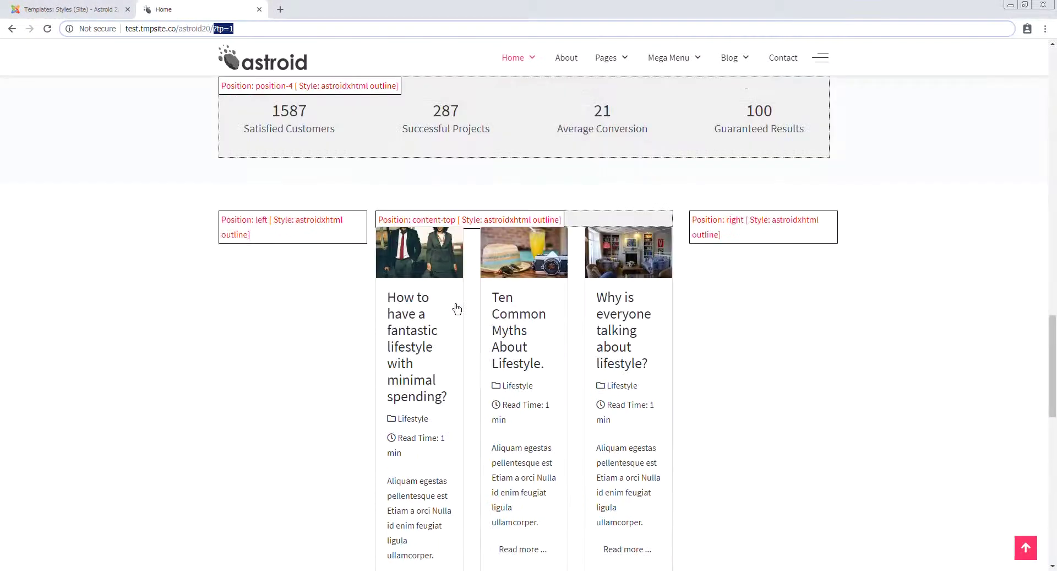
pyautogui.scroll(1, 463, 313)
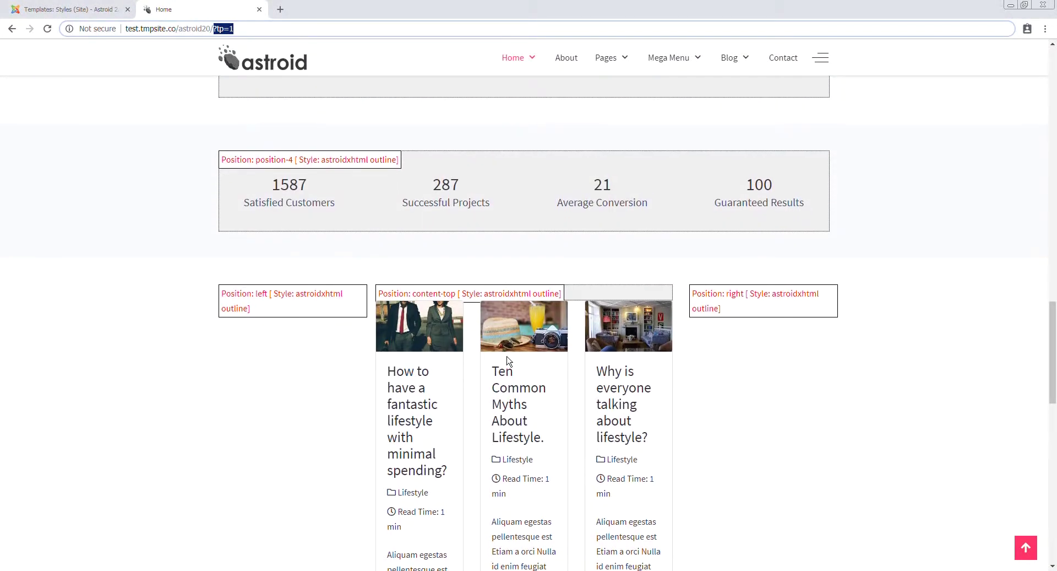
pyautogui.scroll(-3, 504, 331)
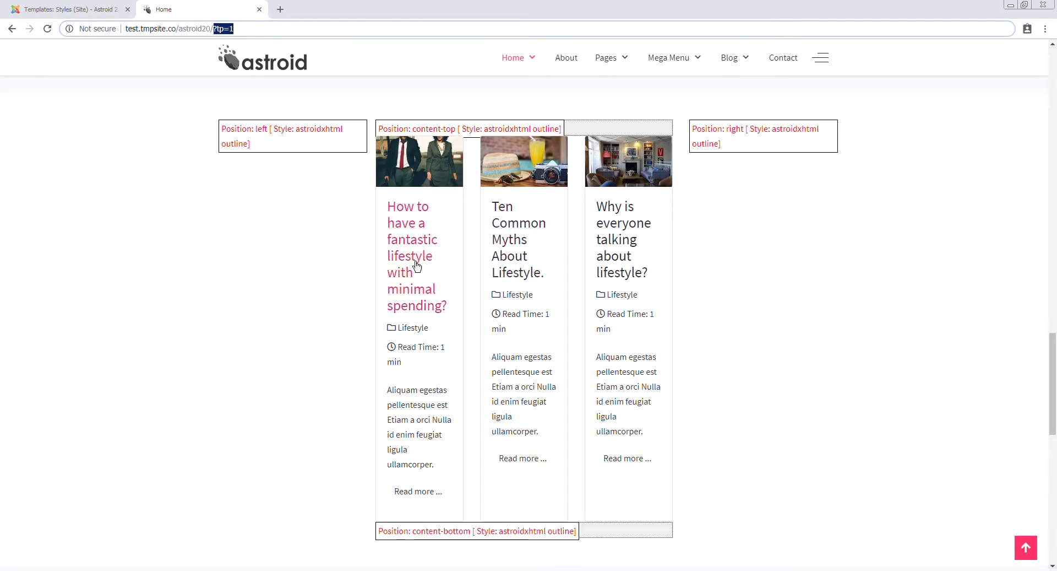
pyautogui.click(63, 9)
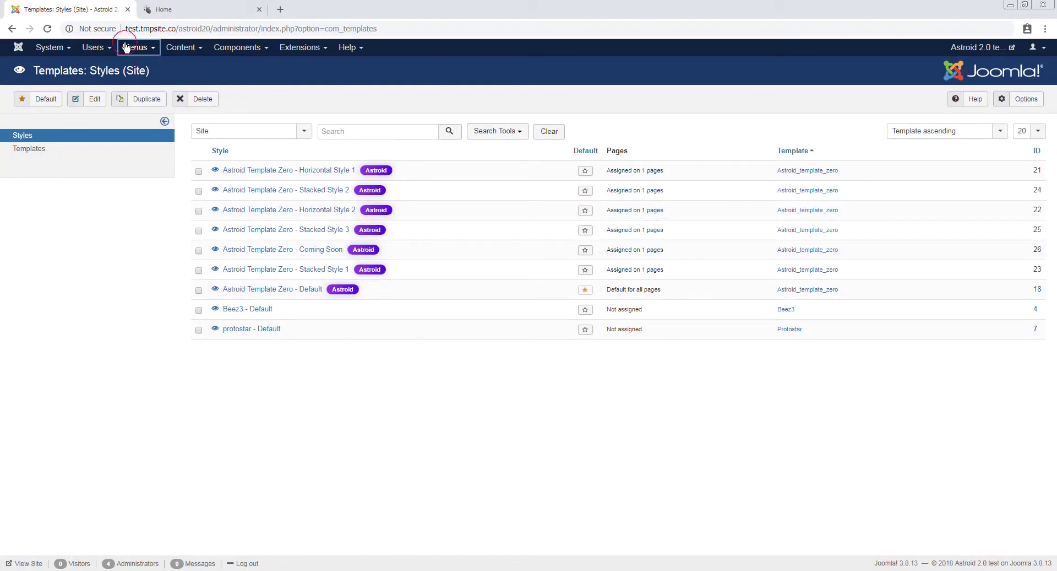
# Step: In the Main Menu items, highlight the Home item's Featured Articles type
pyautogui.click(126, 48)
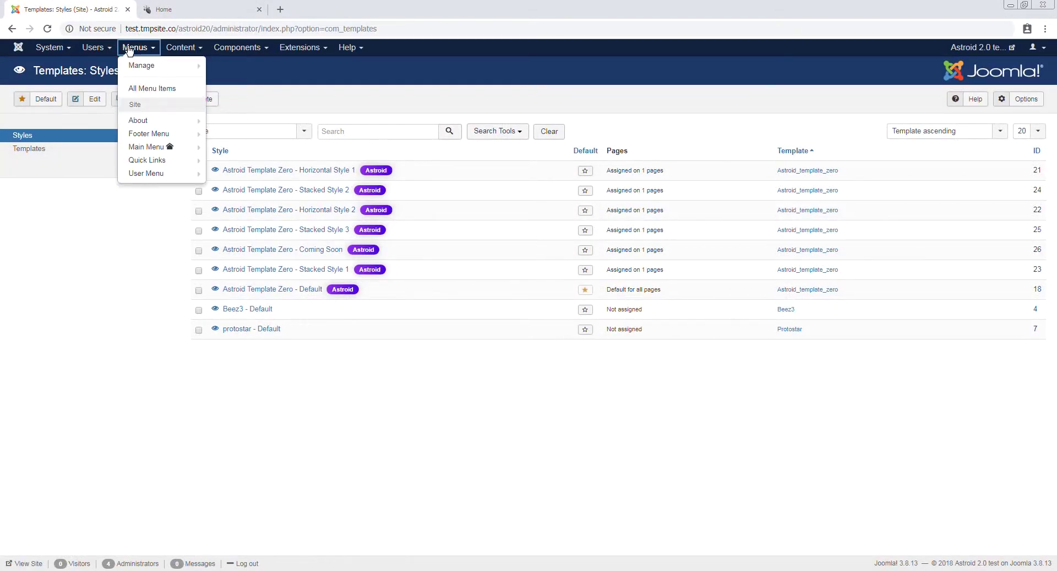
pyautogui.click(151, 148)
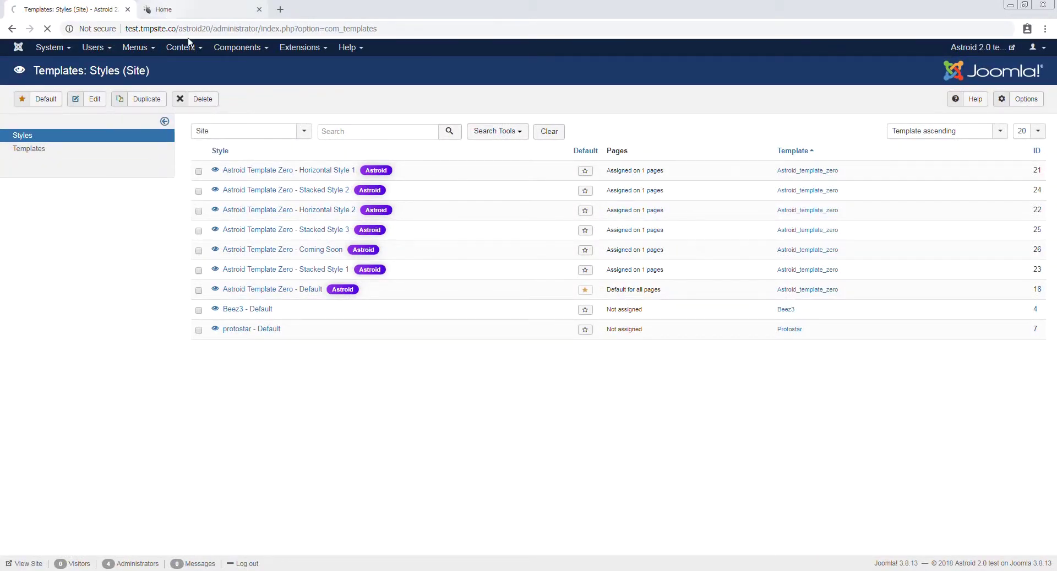
pyautogui.click(190, 10)
pyautogui.moveTo(514, 58)
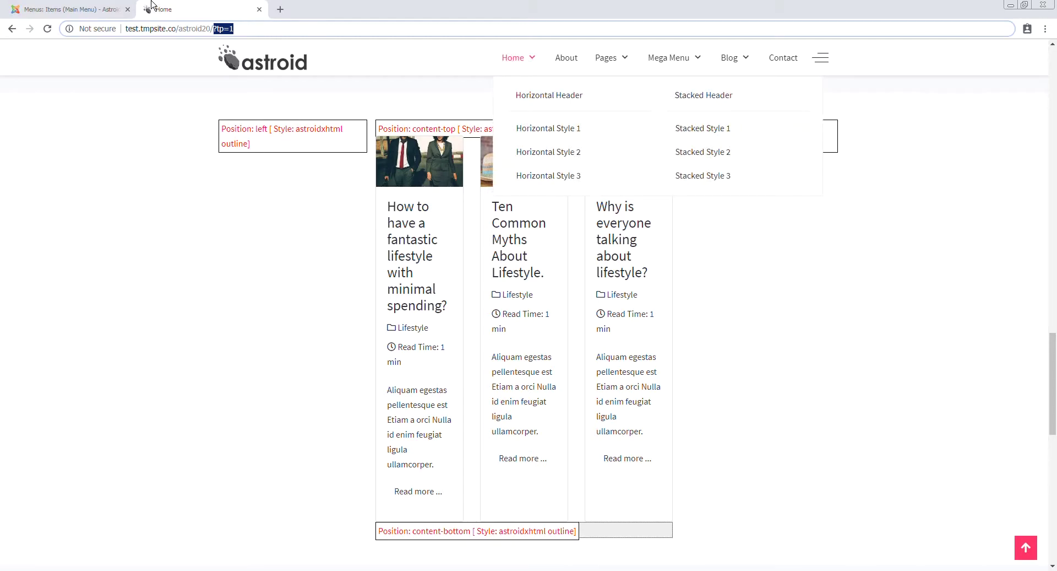
pyautogui.click(104, 10)
pyautogui.moveTo(277, 181); pyautogui.dragTo(347, 187)
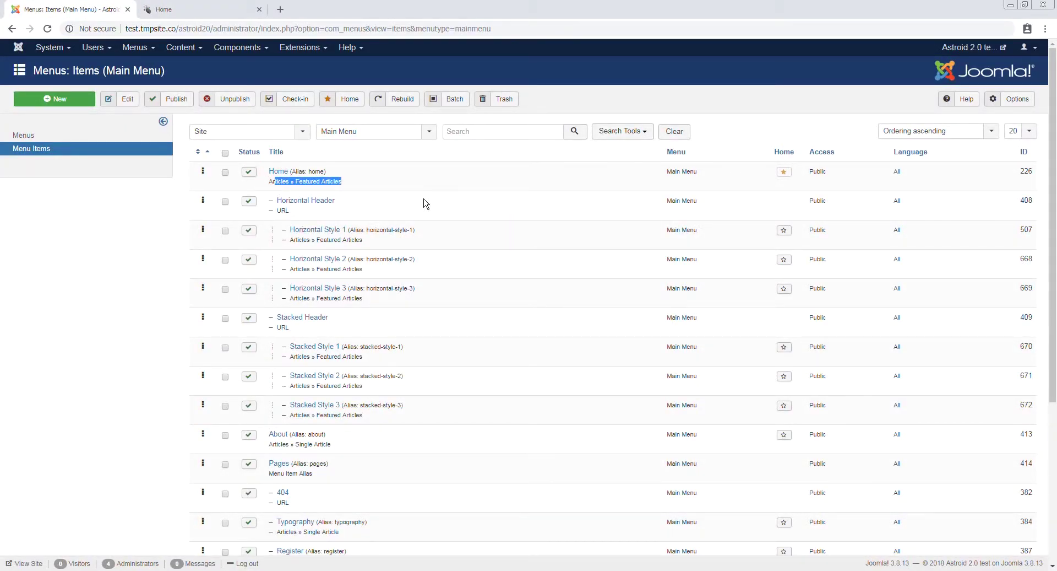
# Step: View the Featured Articles list and compare it with the front-end home page
pyautogui.click(177, 50)
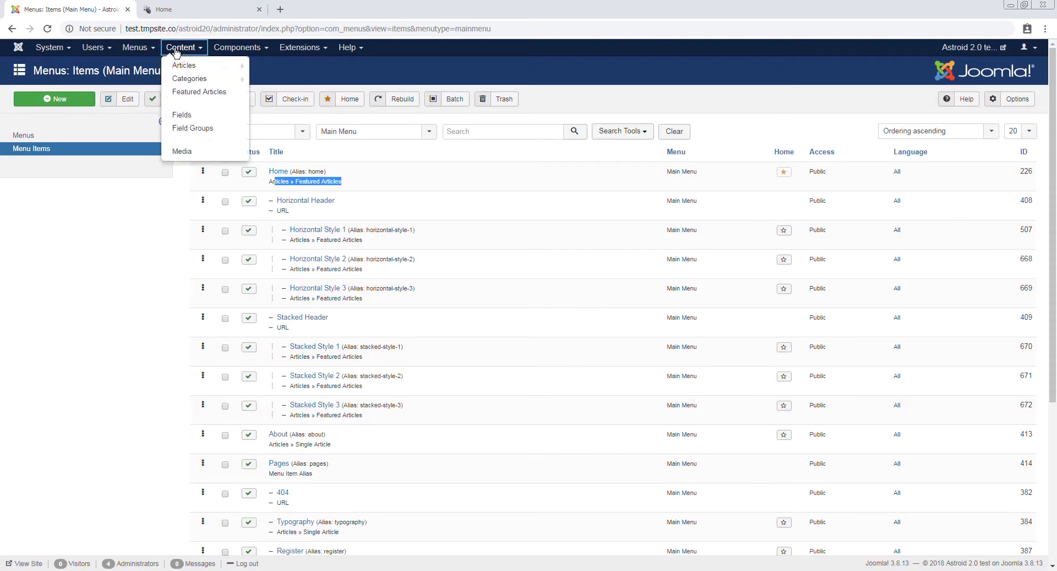
pyautogui.click(190, 91)
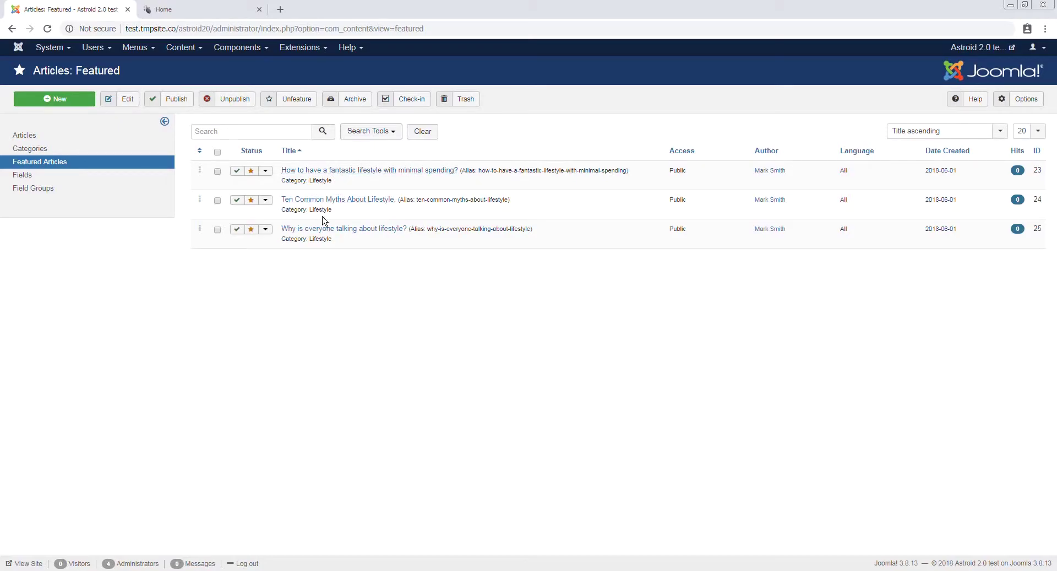
pyautogui.hotkey('ctrl', 'Tab')
pyautogui.scroll(-1, 407, 159)
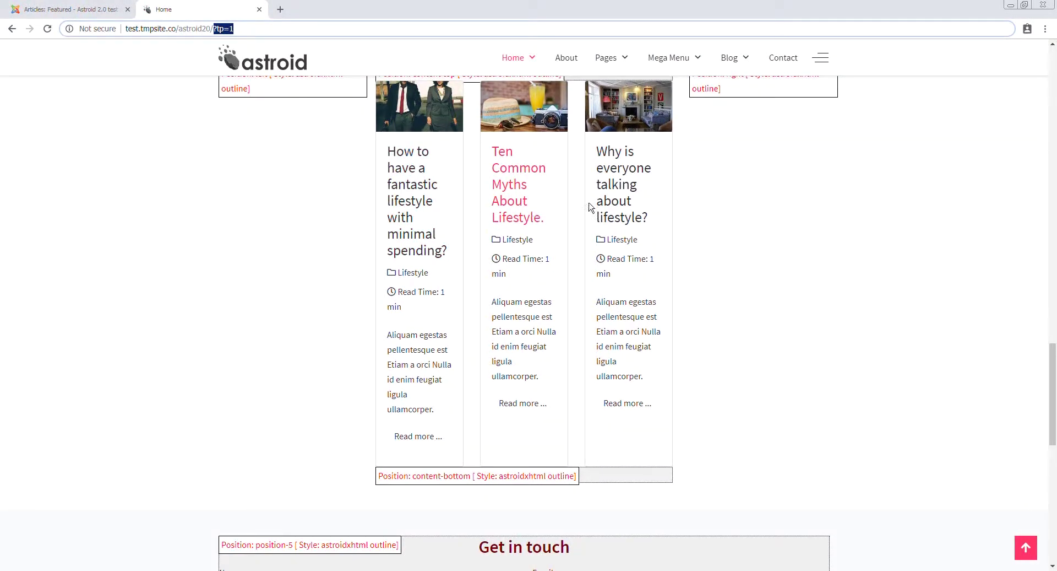
pyautogui.scroll(4, 590, 220)
pyautogui.scroll(4, 592, 321)
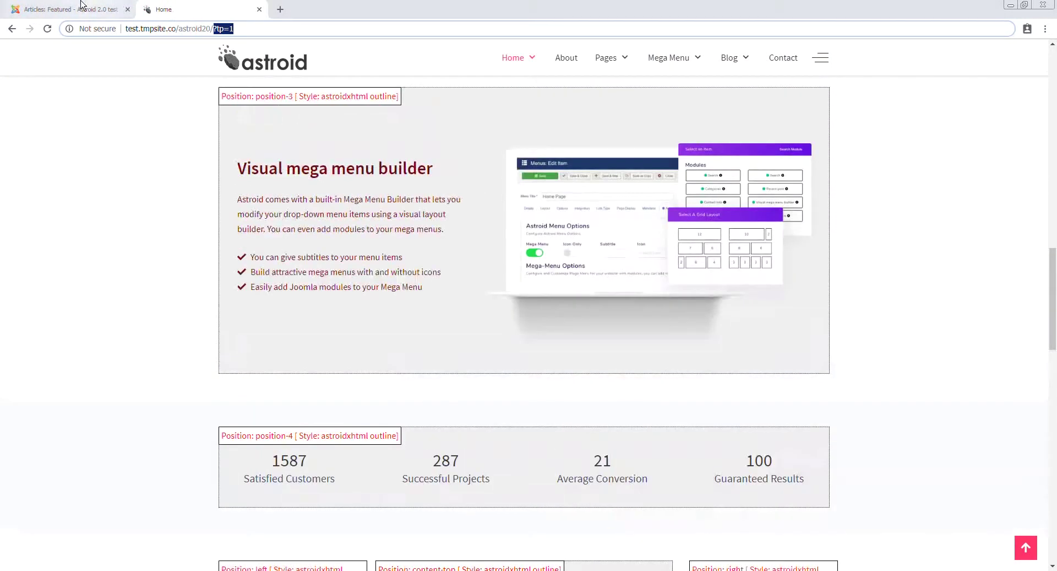
pyautogui.click(81, 8)
pyautogui.hotkey('ctrl', 'Tab')
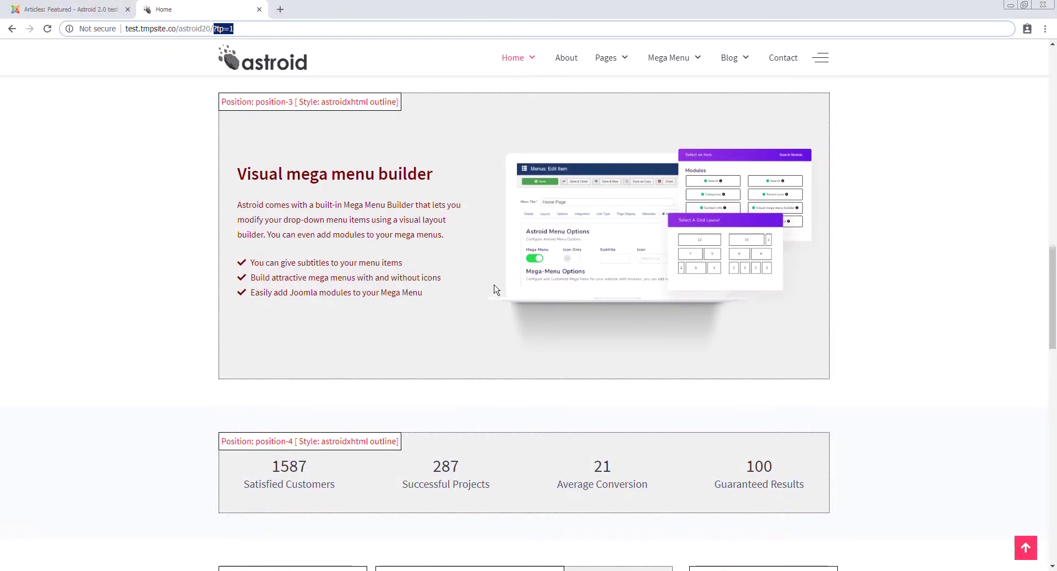
pyautogui.scroll(5, 496, 289)
pyautogui.scroll(4, 573, 221)
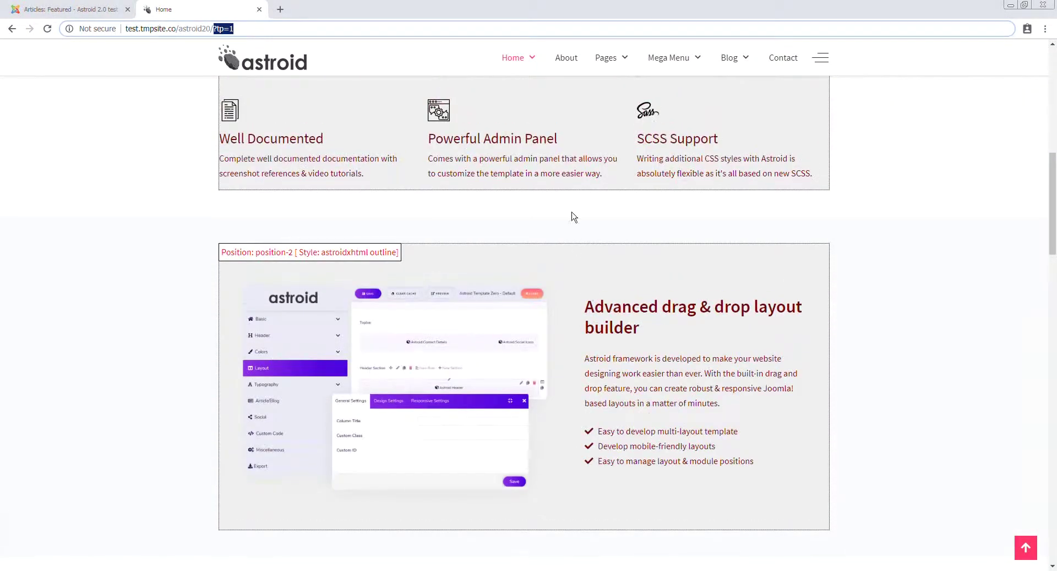
pyautogui.scroll(-1, 576, 231)
pyautogui.scroll(-6, 584, 331)
pyautogui.scroll(-10, 587, 355)
pyautogui.scroll(1, 584, 374)
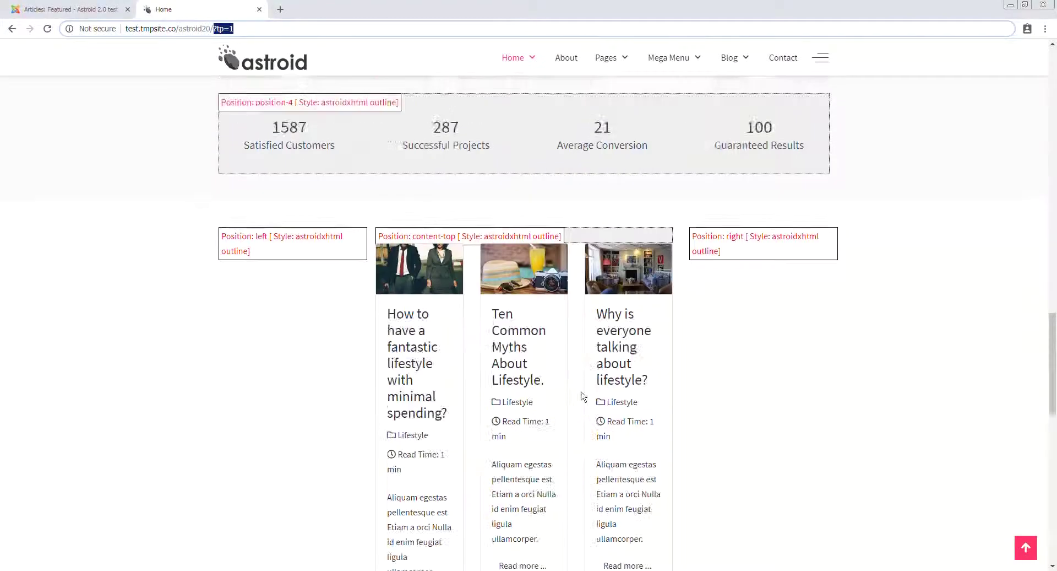
pyautogui.scroll(11, 589, 385)
pyautogui.scroll(10, 594, 405)
pyautogui.scroll(3, 594, 405)
pyautogui.scroll(-1, 597, 358)
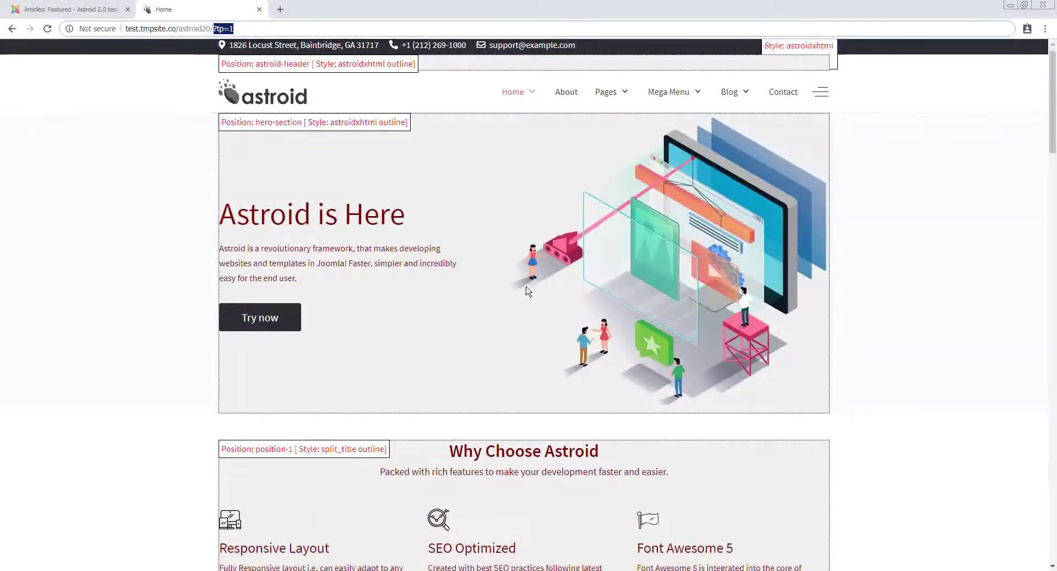
pyautogui.scroll(-10, 602, 307)
pyautogui.scroll(-8, 643, 305)
pyautogui.scroll(-3, 606, 281)
pyautogui.scroll(4, 578, 253)
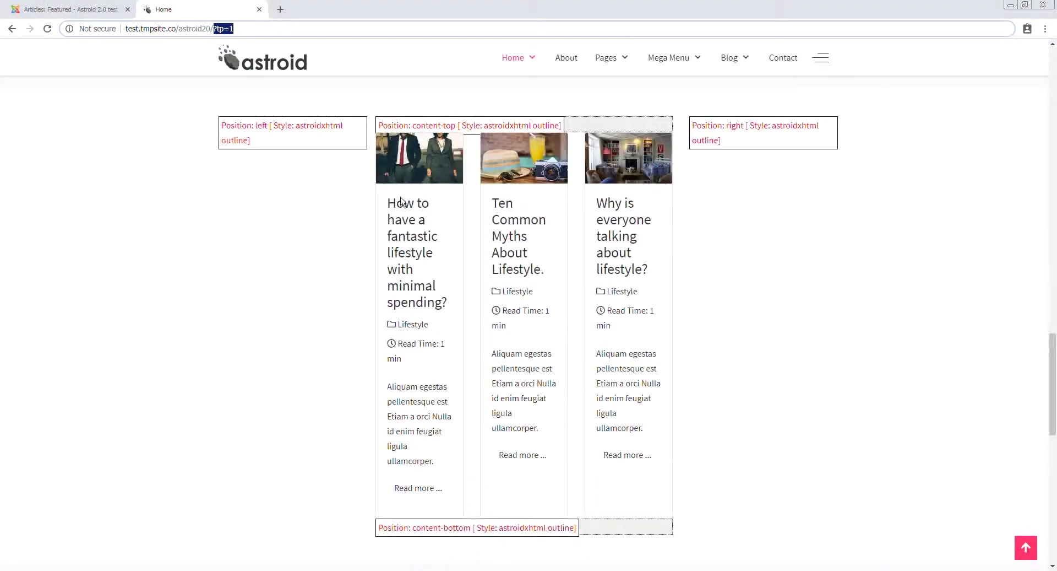
pyautogui.scroll(-3, 633, 297)
pyautogui.scroll(-10, 685, 331)
pyautogui.scroll(-1, 694, 317)
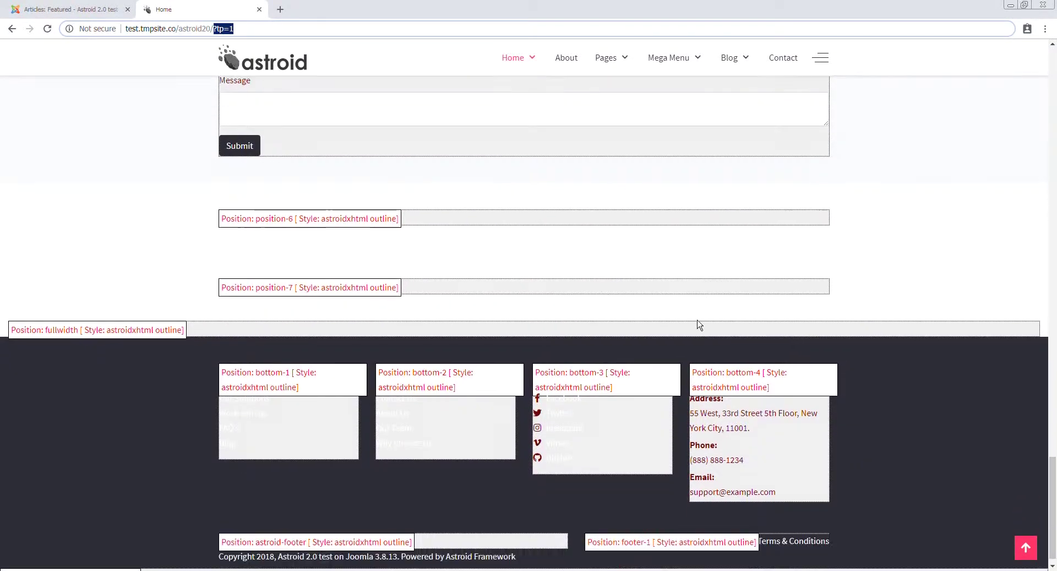